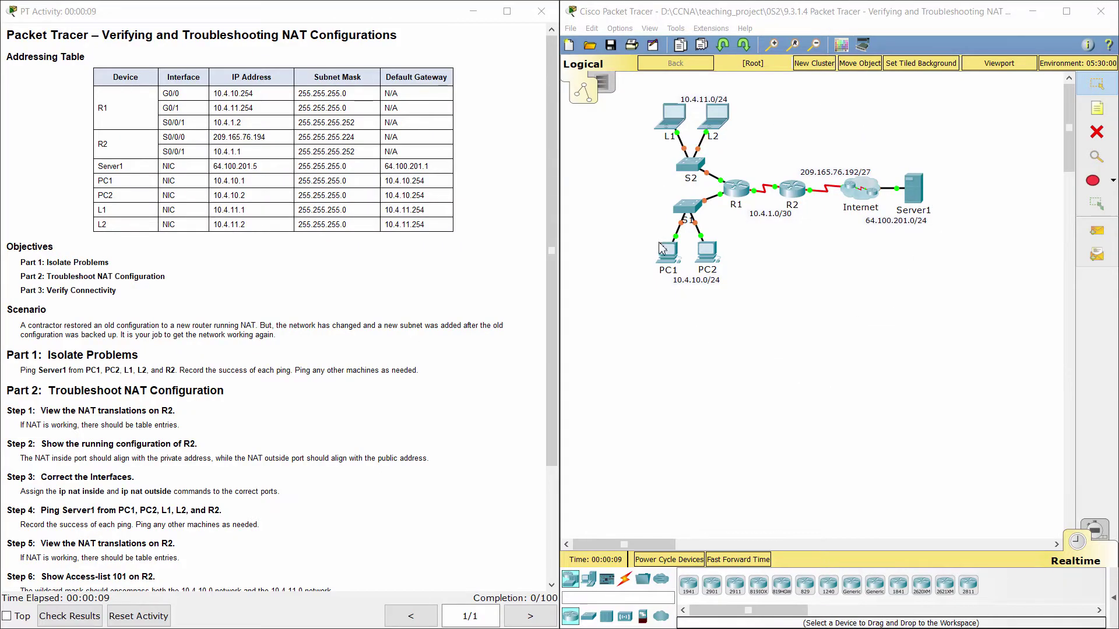
Read the activity title, addressing table, scenario and the Part 1 instruction to ping Server1.
left_click(809, 360)
left_click_drag(103, 36, 404, 39)
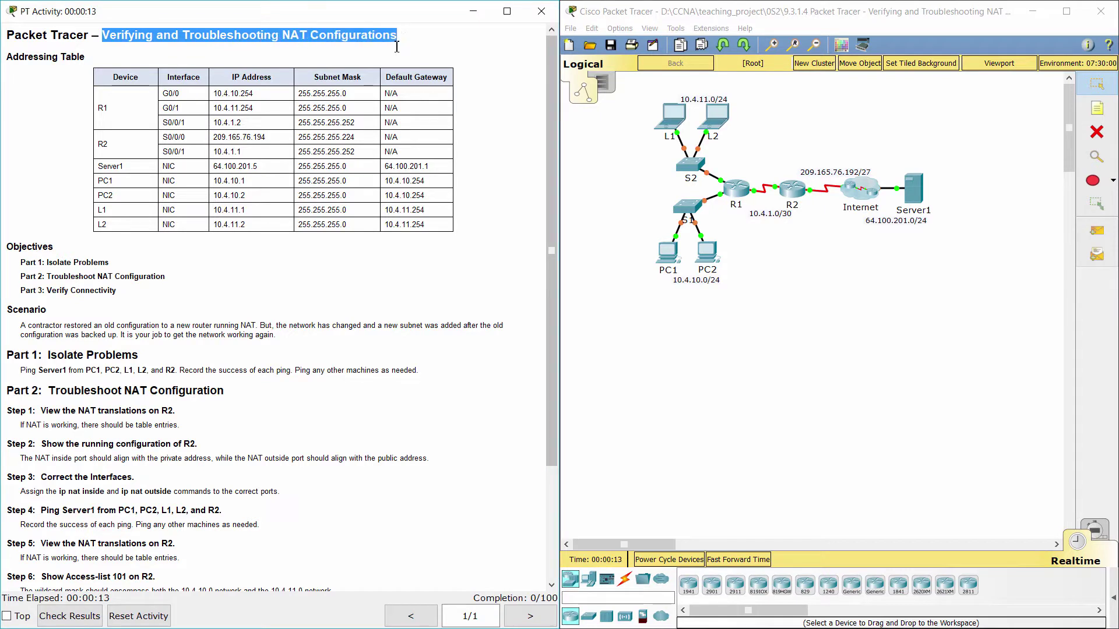
left_click(6, 69)
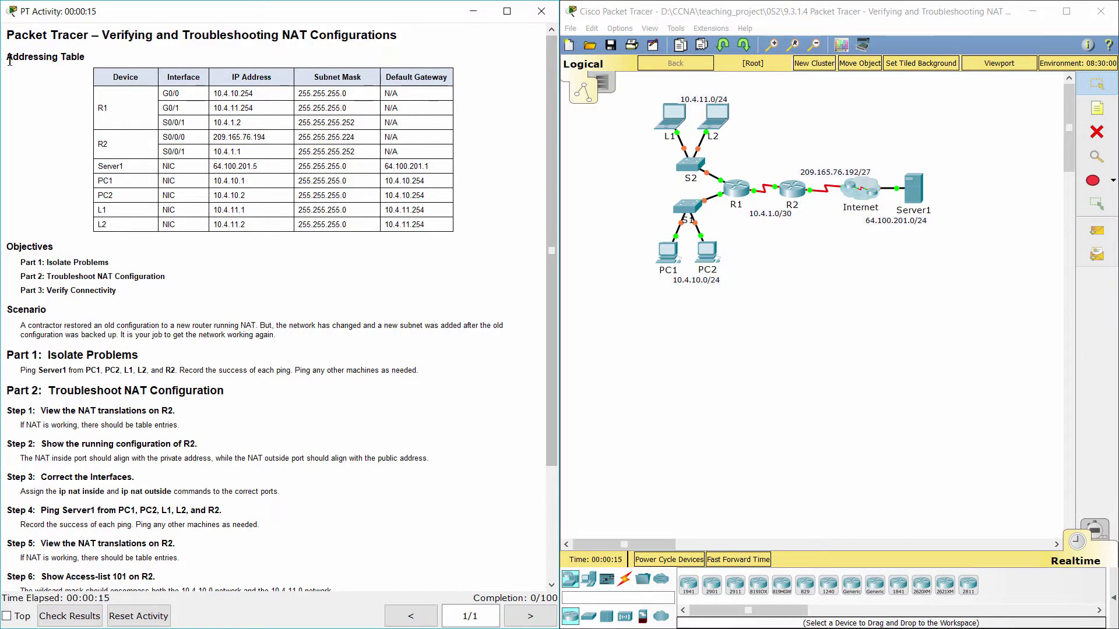
left_click_drag(6, 57, 95, 61)
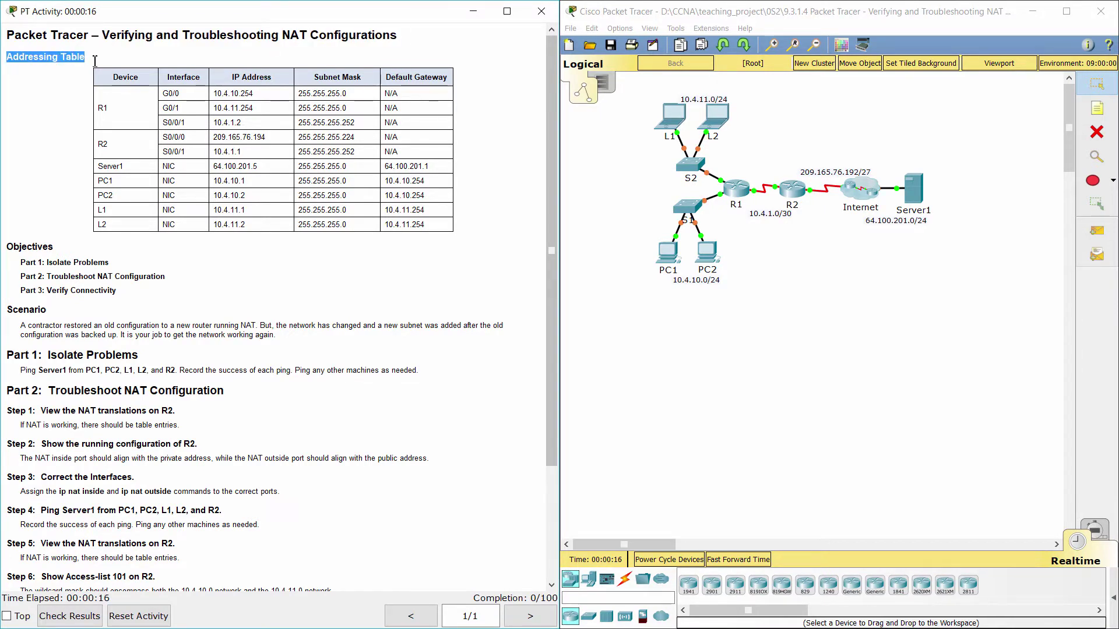
left_click(84, 104)
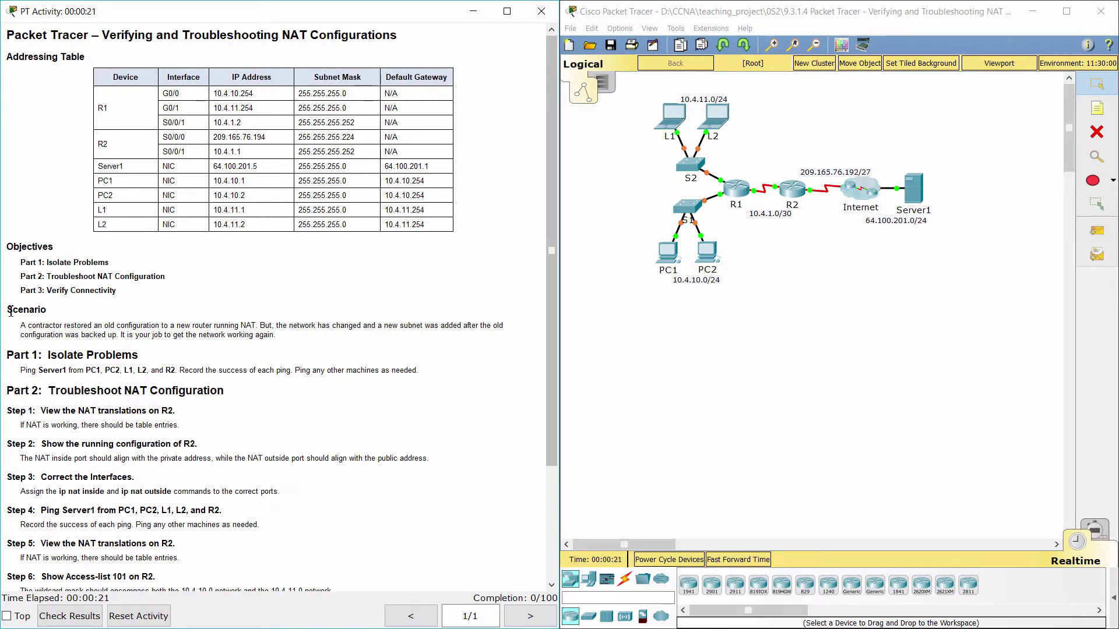
left_click_drag(10, 311, 283, 337)
left_click(59, 315)
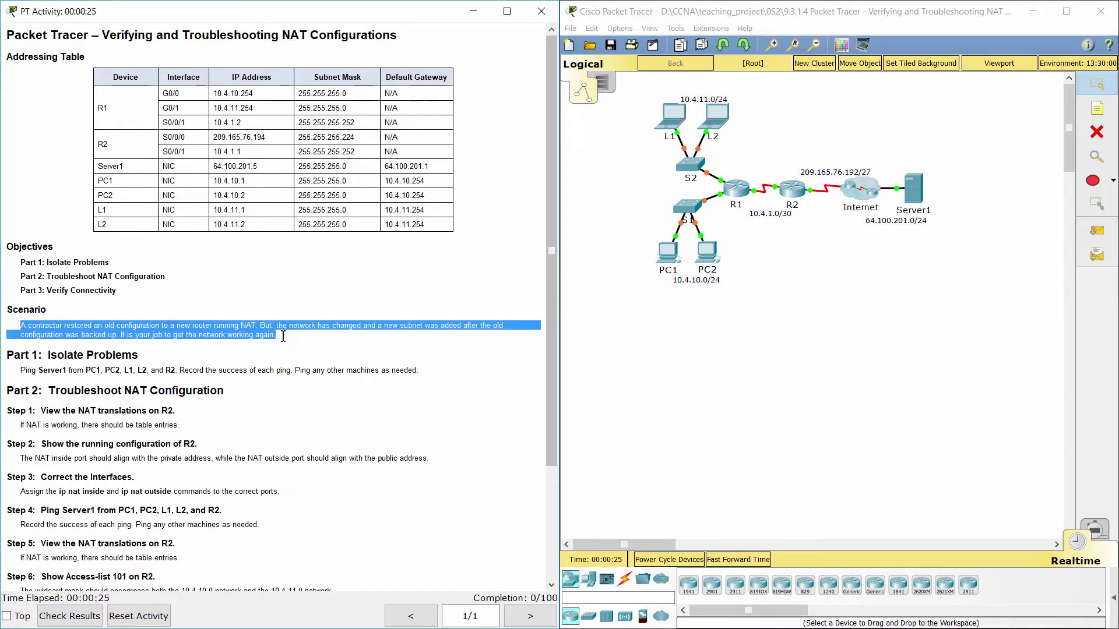
left_click(302, 345)
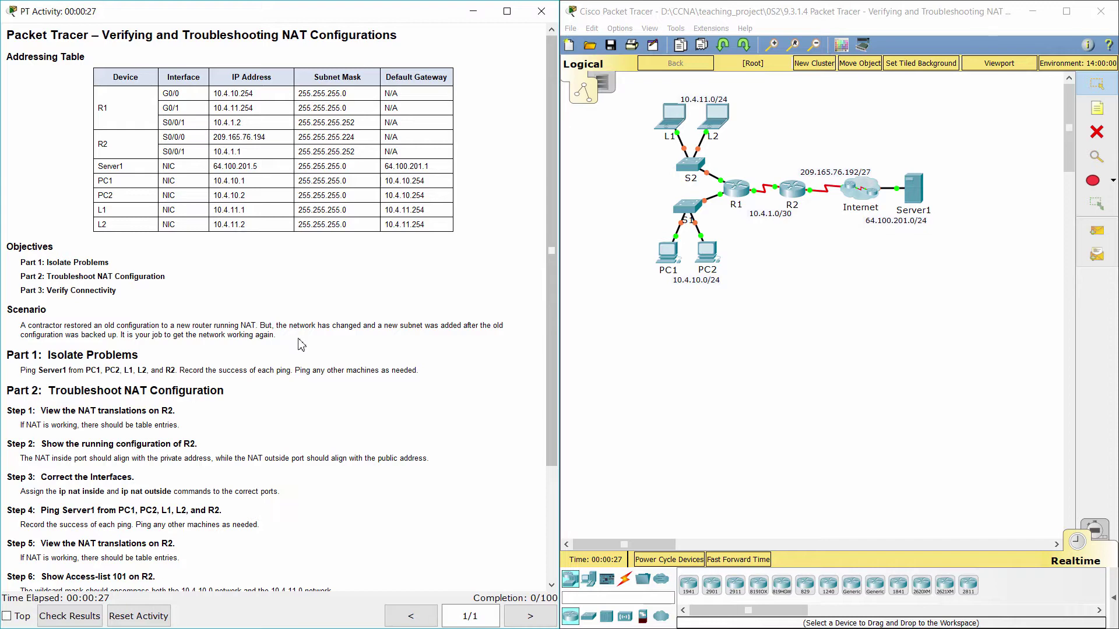
scroll(301, 345, "down", 3)
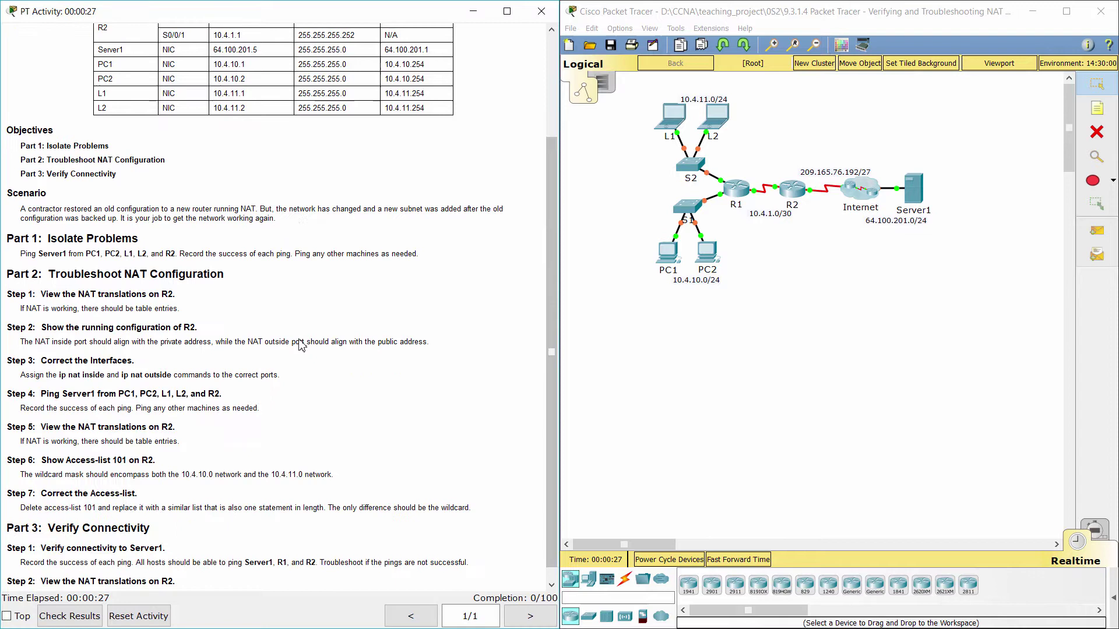
left_click_drag(11, 242, 163, 242)
left_click(156, 245)
left_click_drag(22, 255, 177, 256)
Ping Server1 at 64.100.201.5 from PC1's command prompt.
left_click(668, 251)
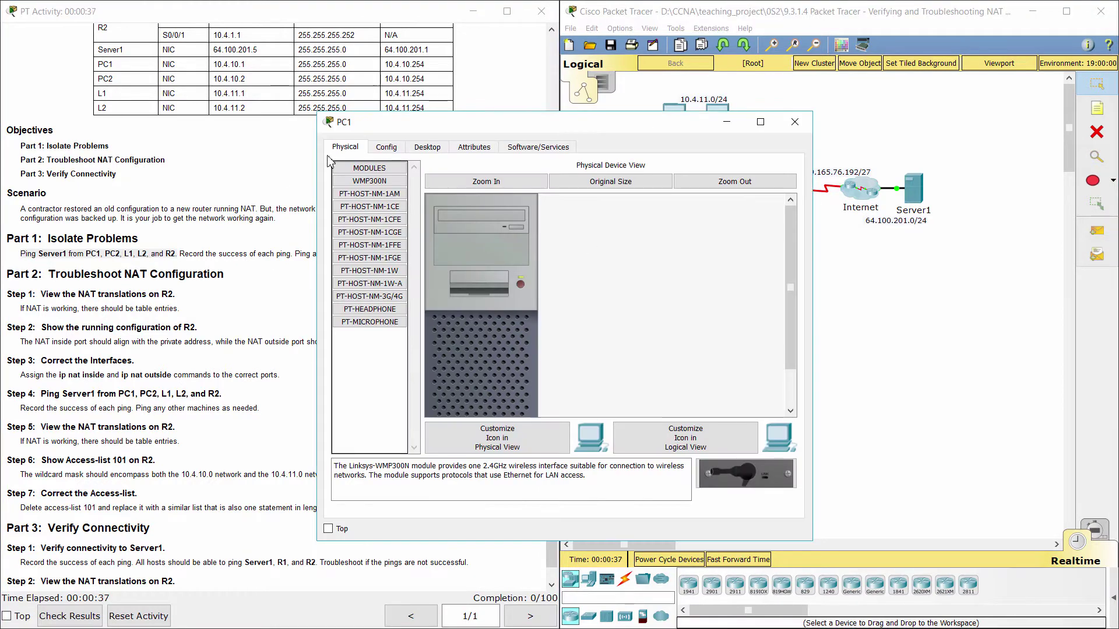
left_click(429, 147)
left_click(625, 205)
left_click_drag(100, 49, 270, 49)
key("alt+Tab")
type("p")
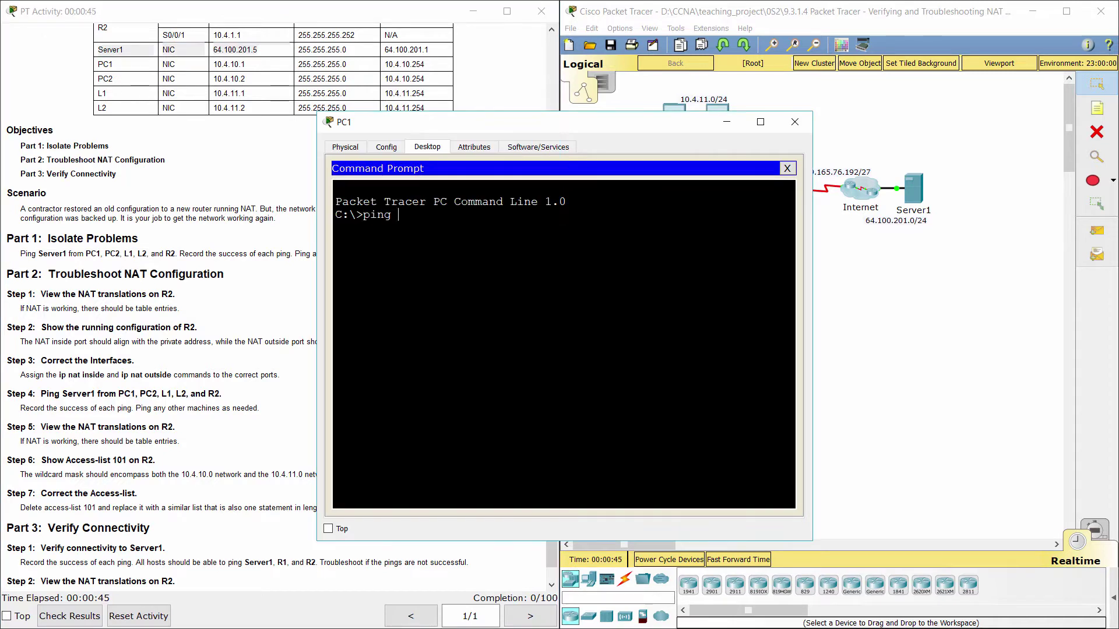
type("ing 64.100.201.5")
key("Return")
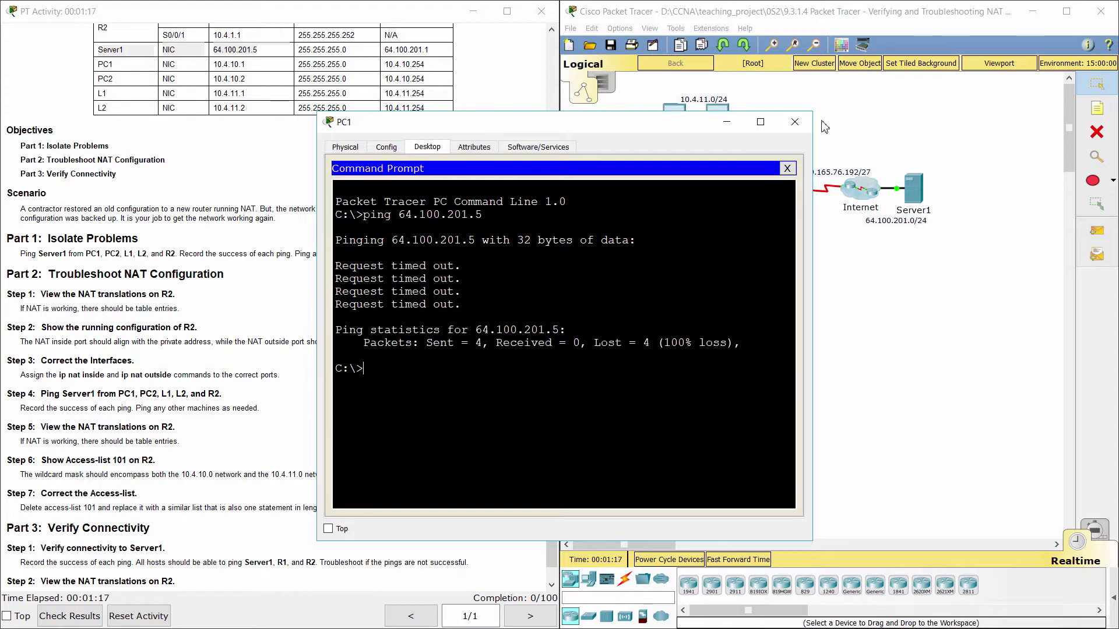
Ping Server1 at 64.100.201.5 from L2's command prompt.
left_click(795, 122)
left_click(714, 117)
left_click(679, 227)
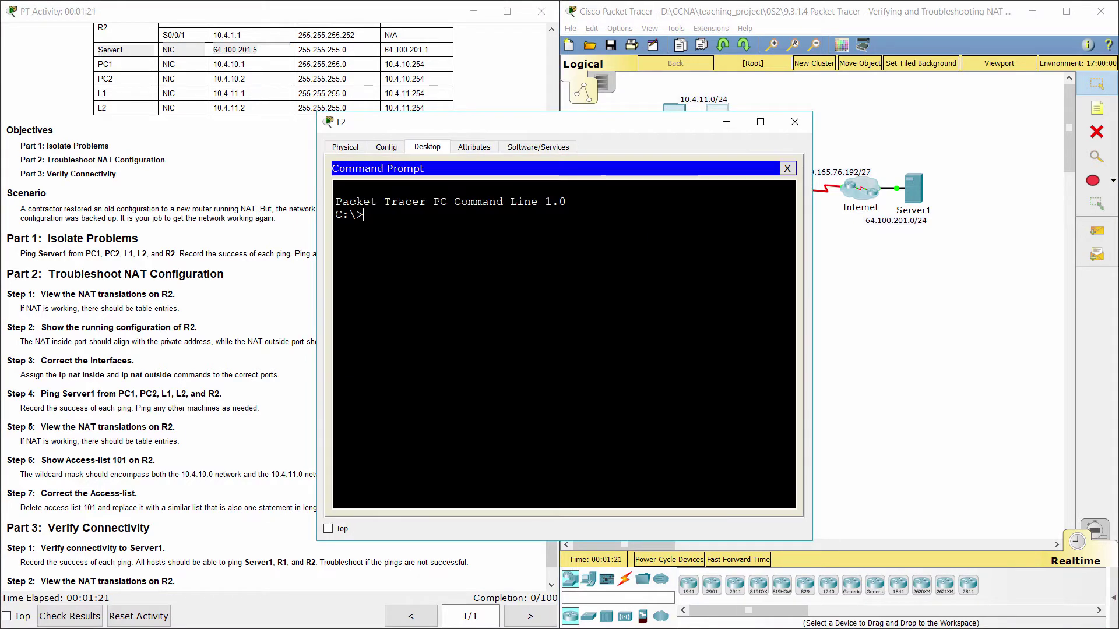
type("ping")
type(" 64.100.201.5")
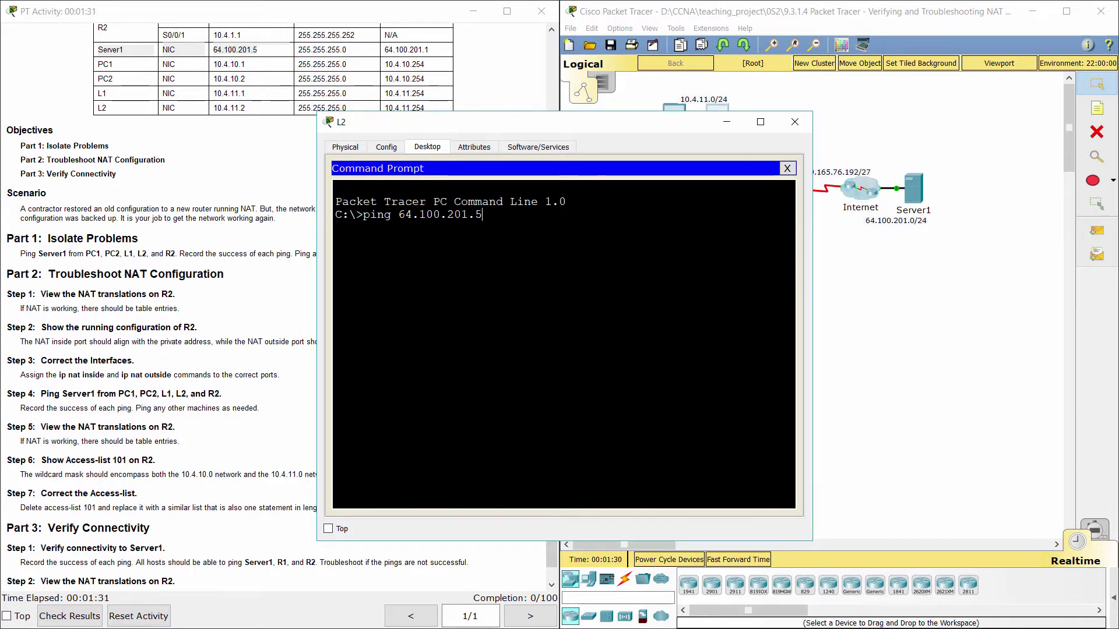
key("Return")
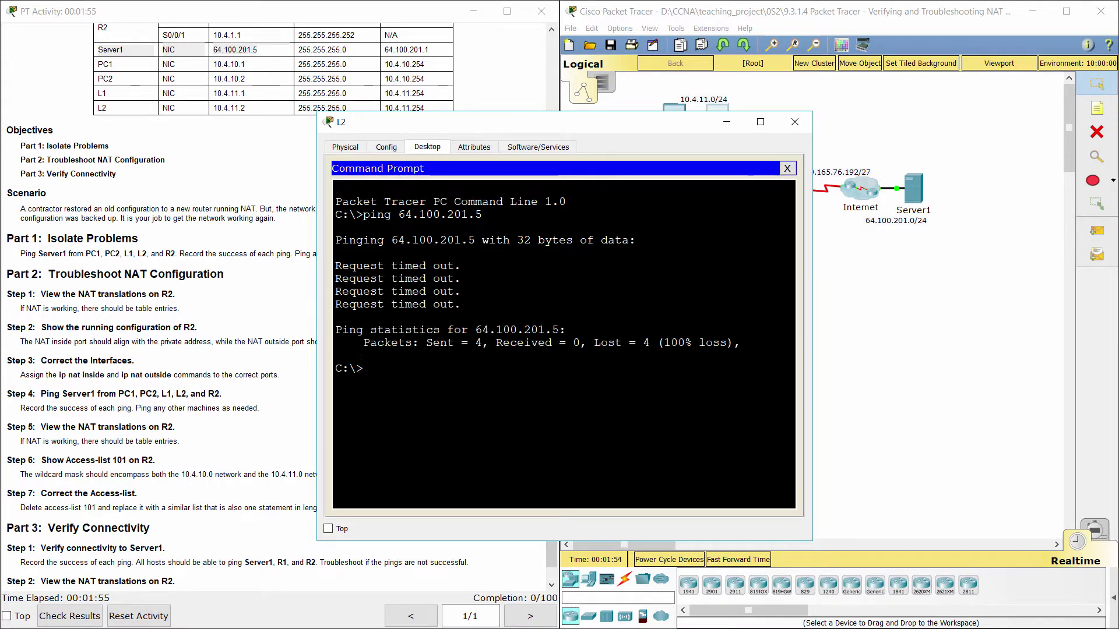
From R2's privileged CLI, ping 64.100.201.5 and mark the 100 percent success rate.
left_click(796, 123)
left_click(794, 188)
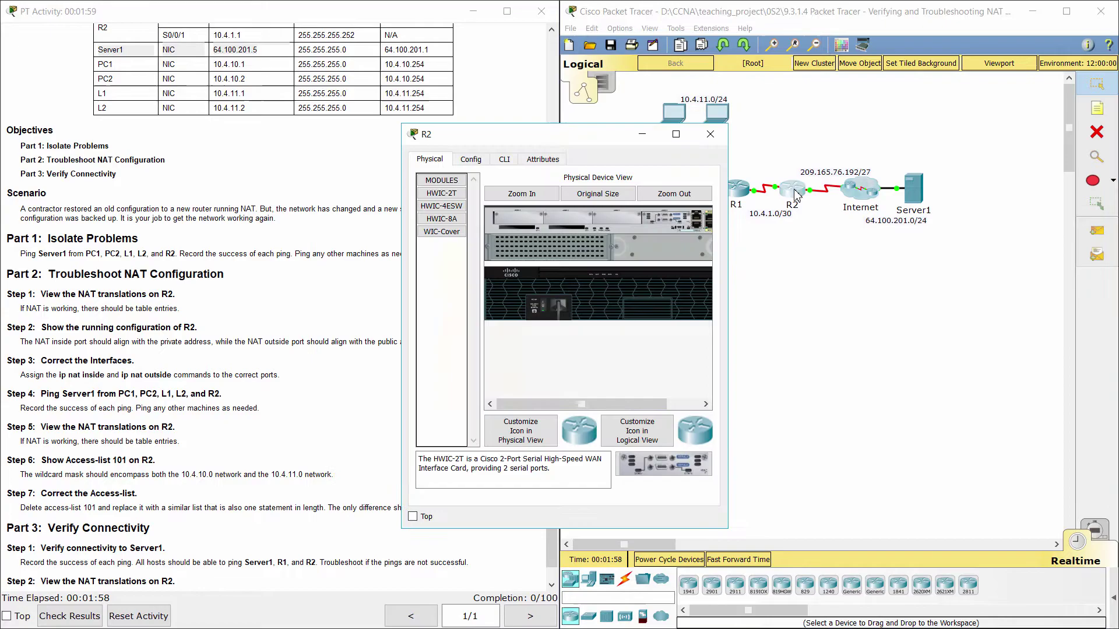
left_click(489, 160)
left_click_drag(734, 260, 924, 259)
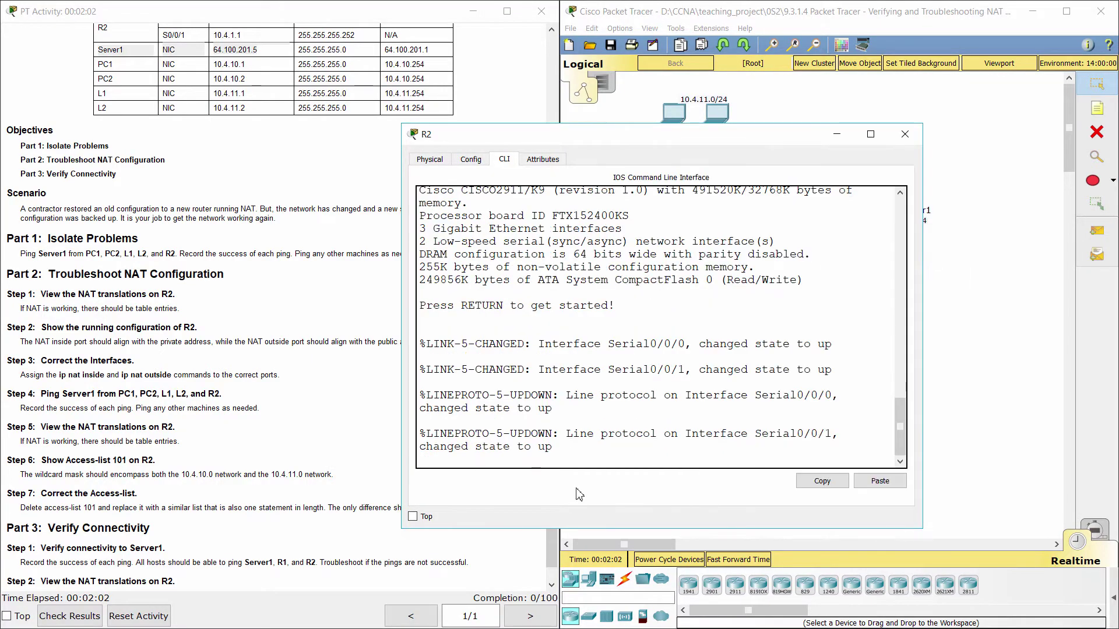
key("Return")
type("e")
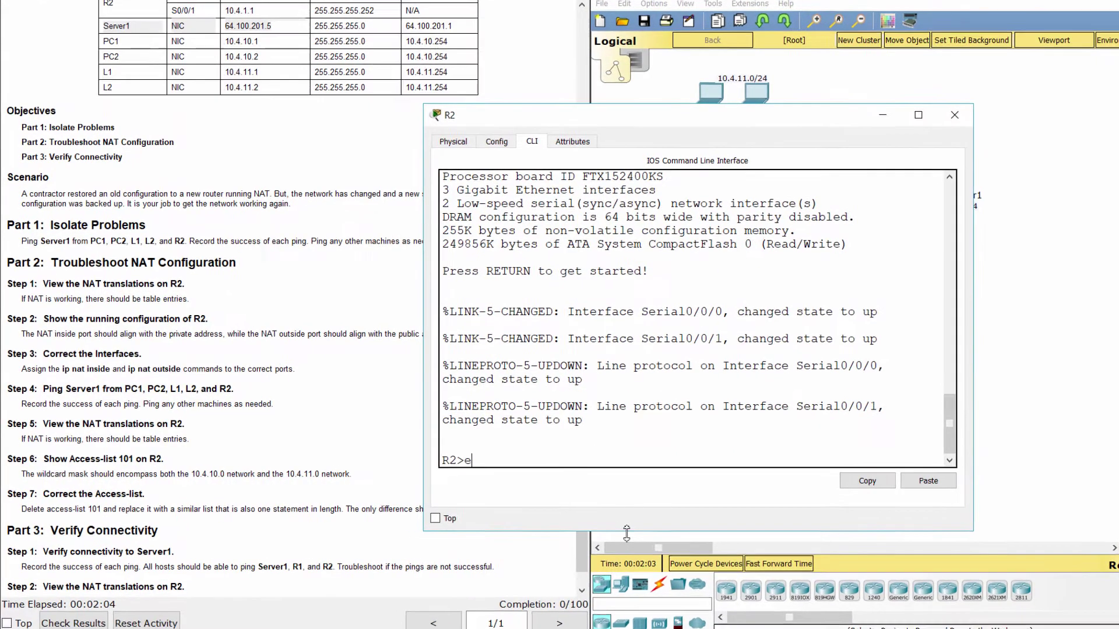
type("na")
key("Return")
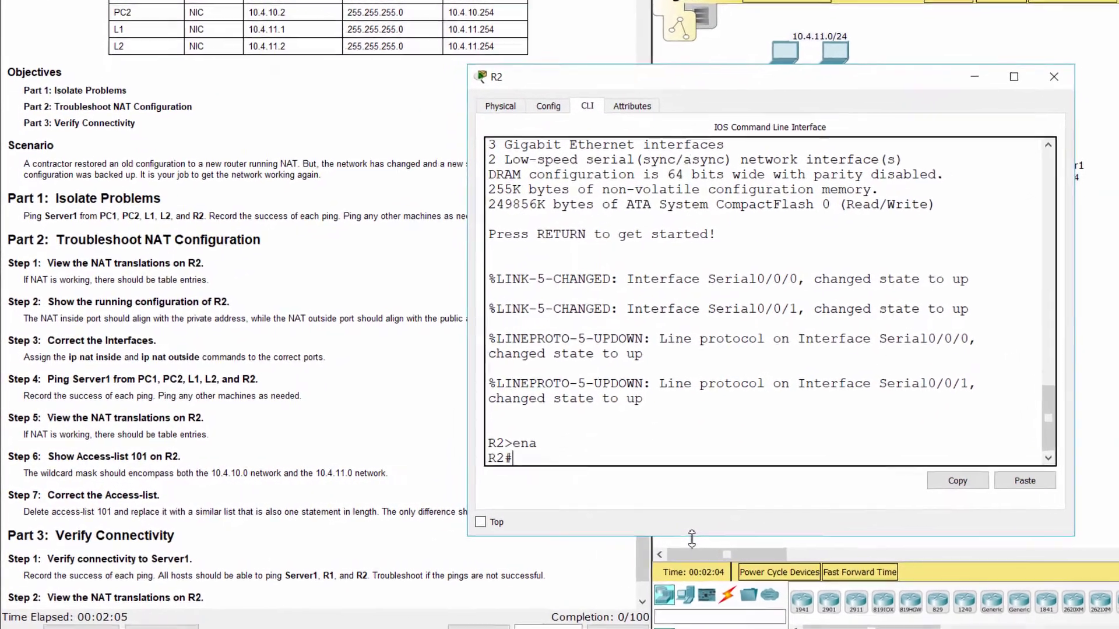
type("ping ")
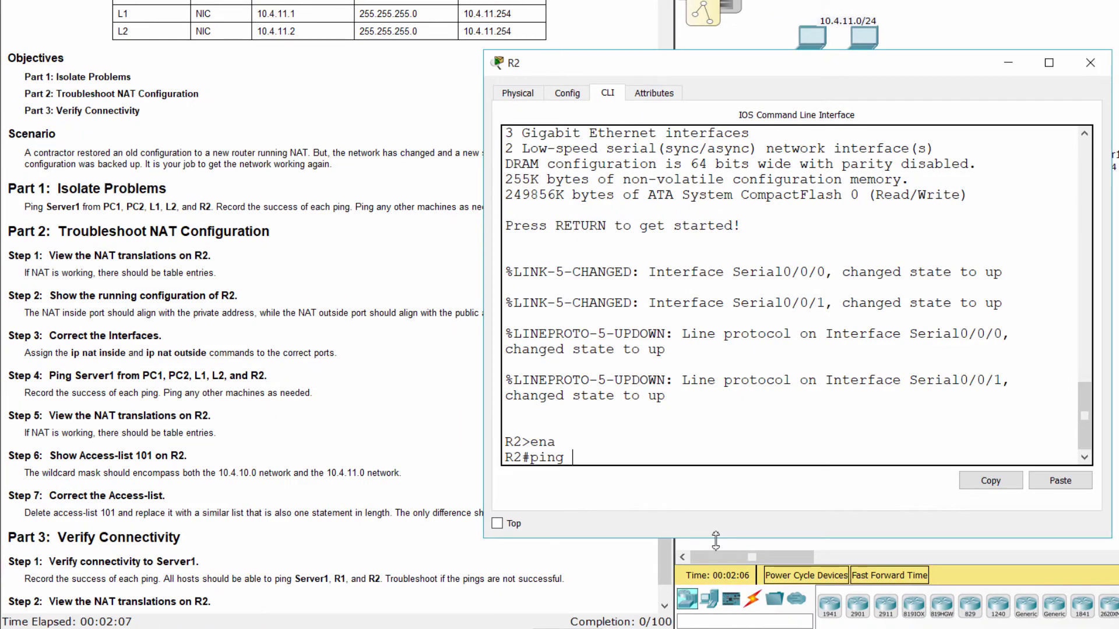
type("64.100.201.5")
key("Return")
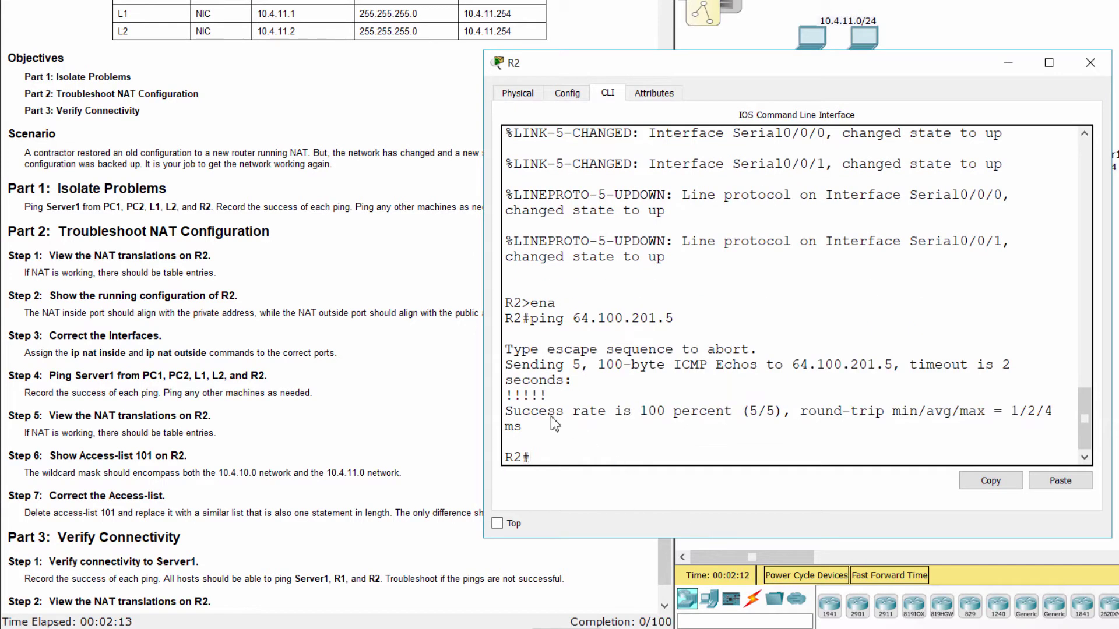
left_click_drag(509, 395, 782, 411)
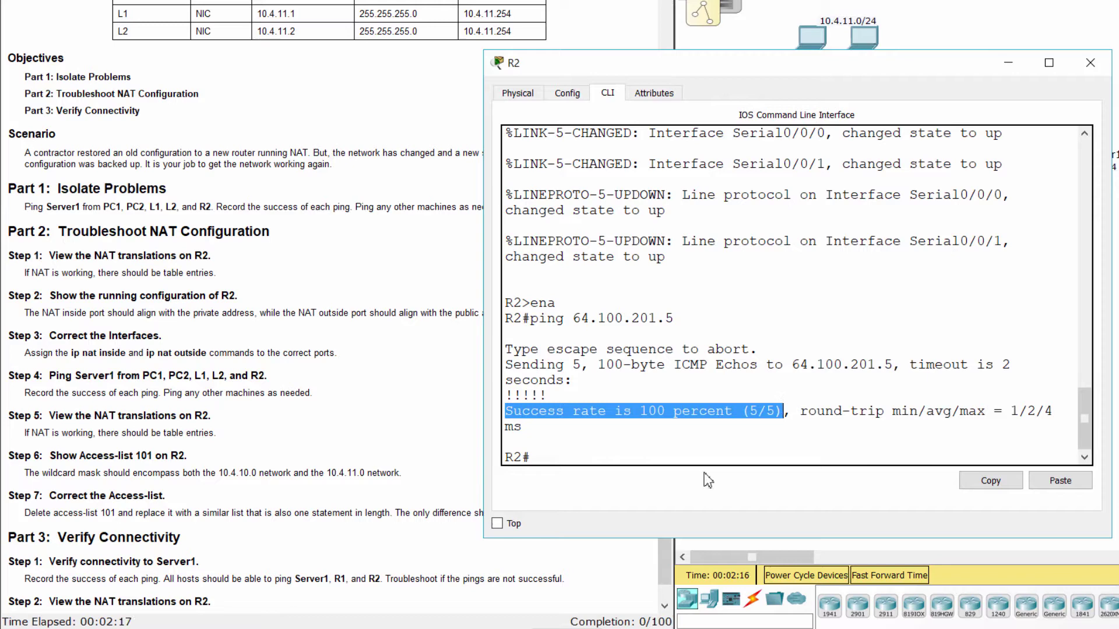
Read the Part 2 heading, Step 1 and the note on expected translation entries.
left_click(375, 275)
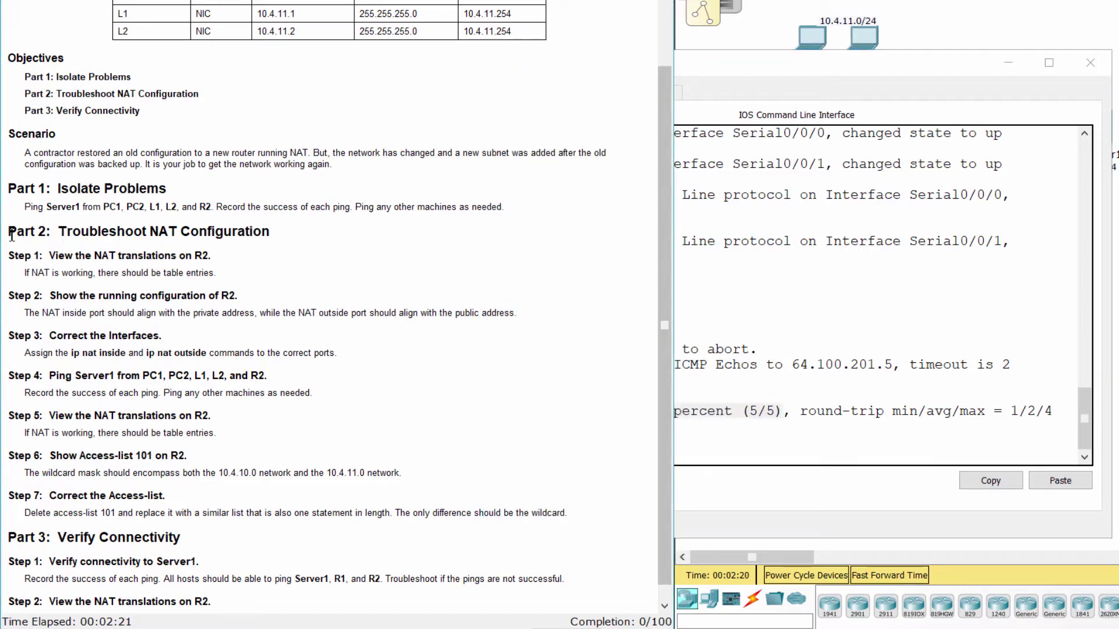
left_click_drag(12, 236, 313, 236)
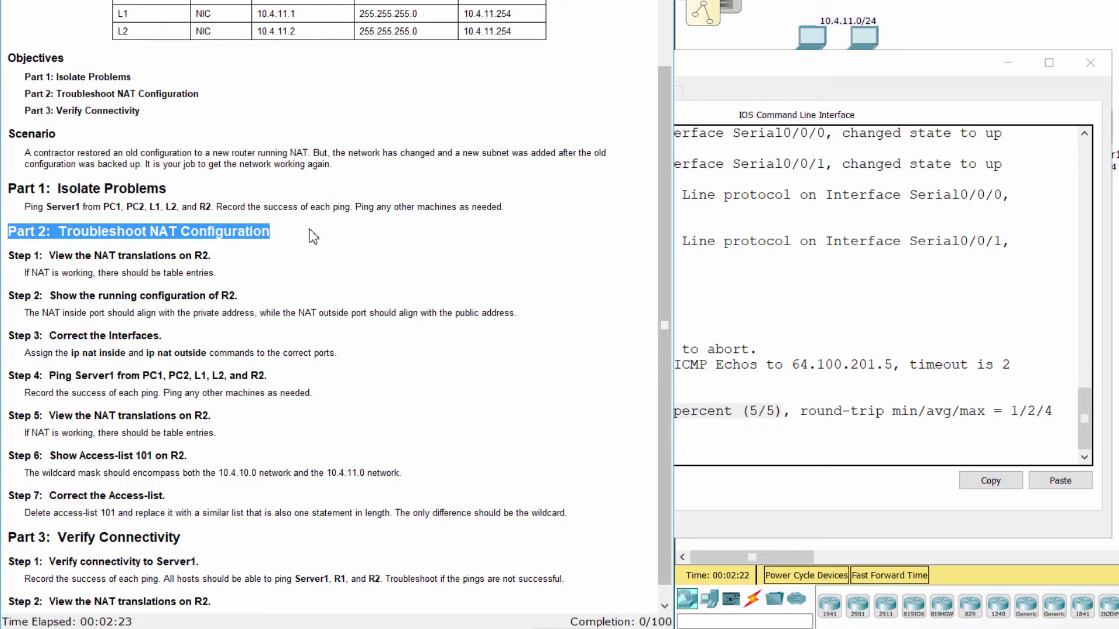
left_click(231, 267)
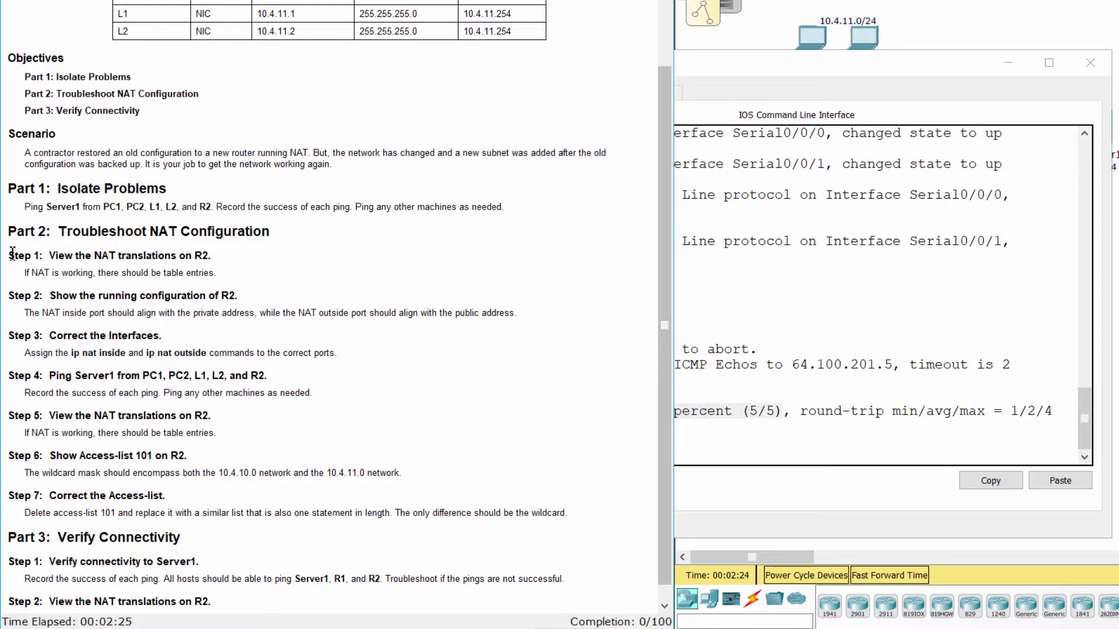
left_click_drag(12, 255, 224, 253)
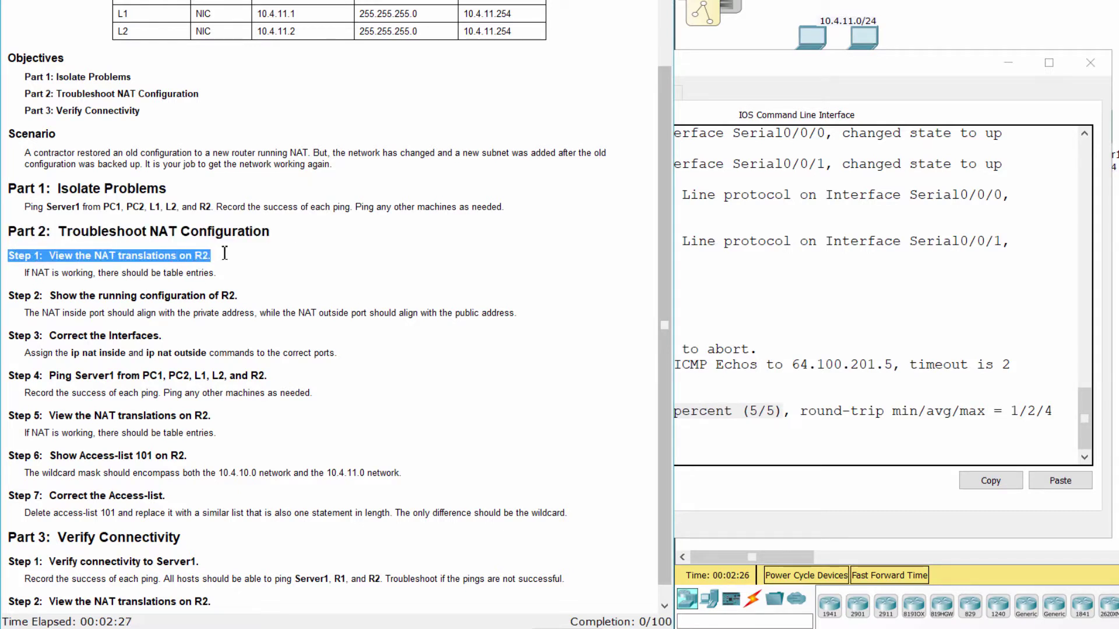
left_click(242, 260)
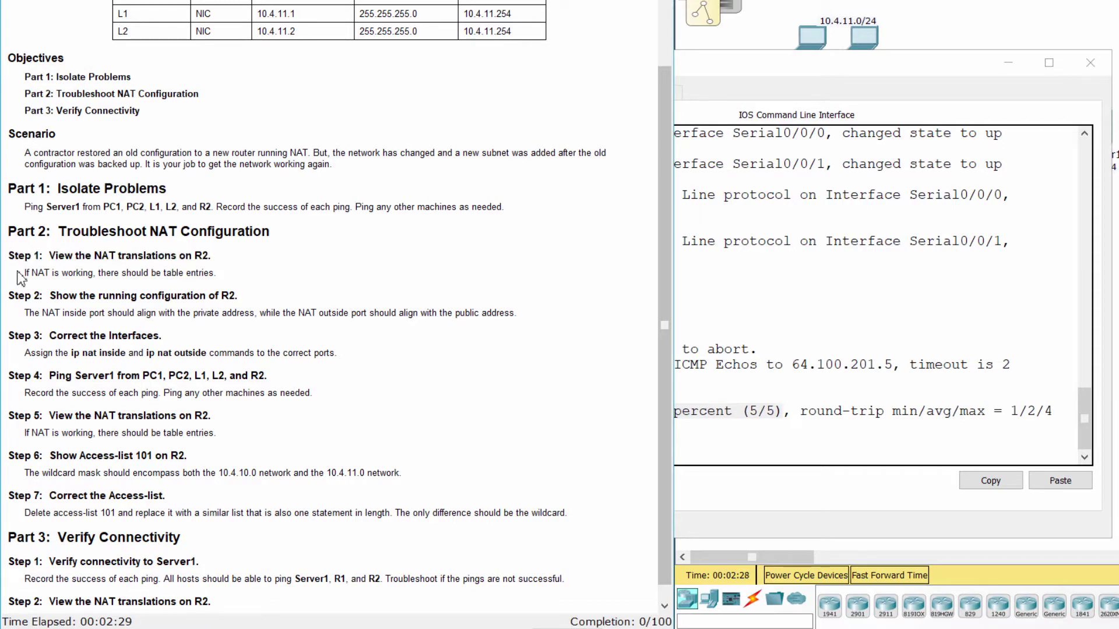
left_click_drag(24, 273, 233, 274)
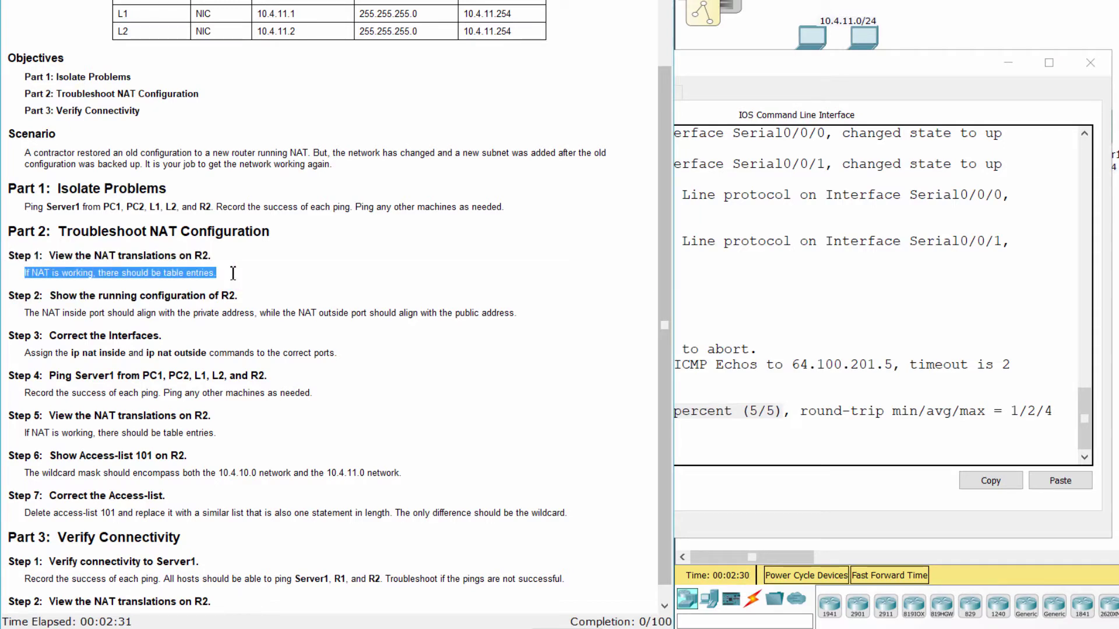
Run show ip nat translations on R2, which returns an empty table.
left_click(717, 456)
type("s")
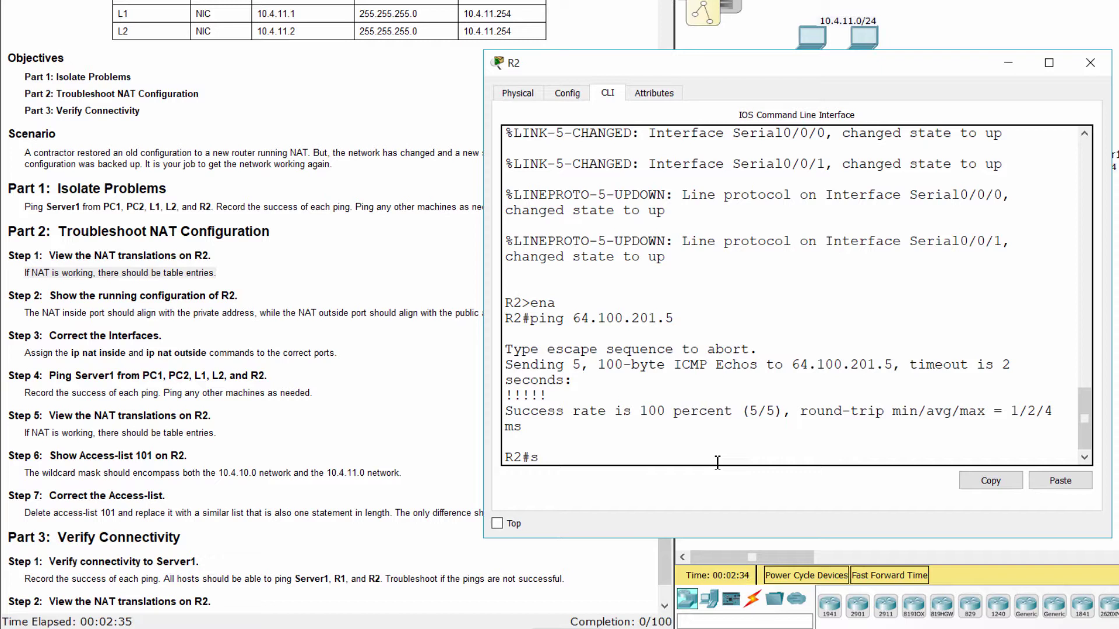
type("how ip nat transl")
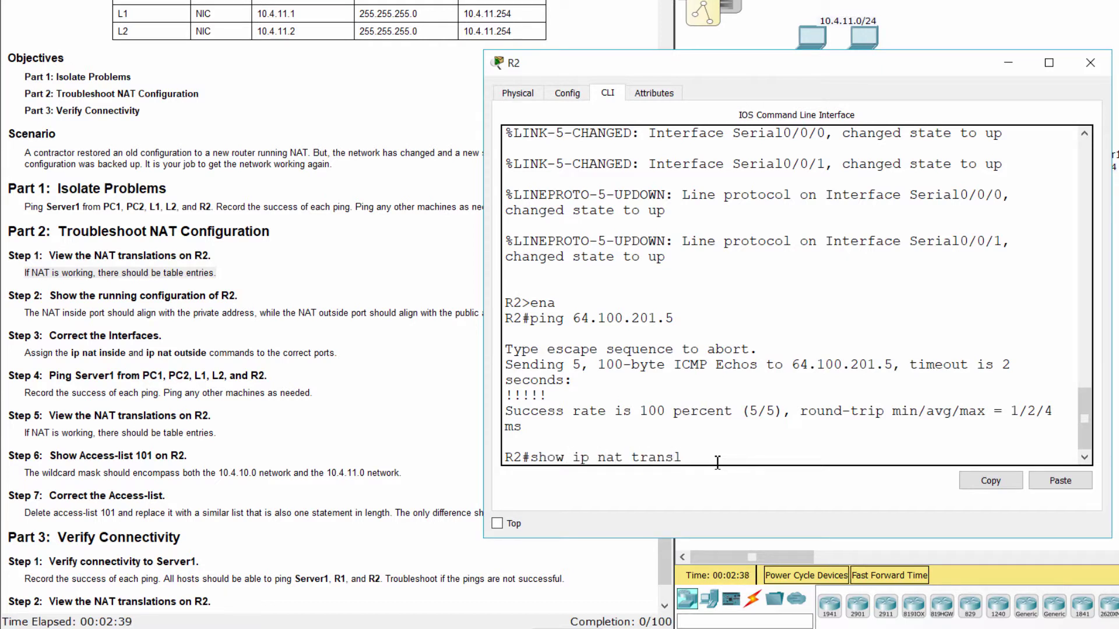
type("ations")
key("Return")
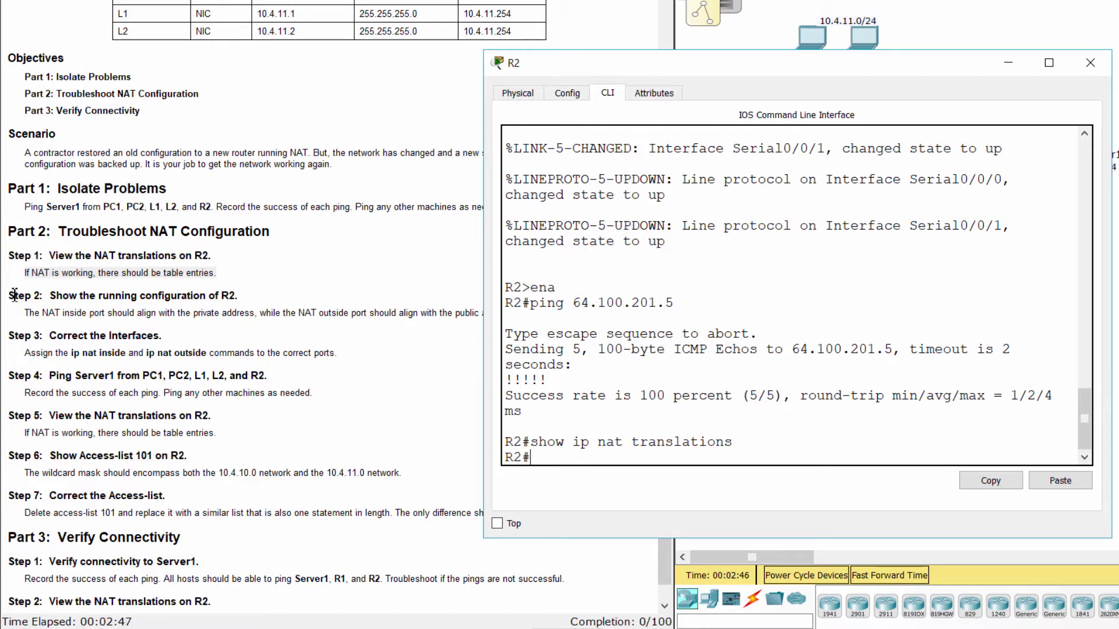
Read Step 2 on NAT inside/outside ports, then list R2's running configuration with show run.
left_click_drag(9, 295, 249, 285)
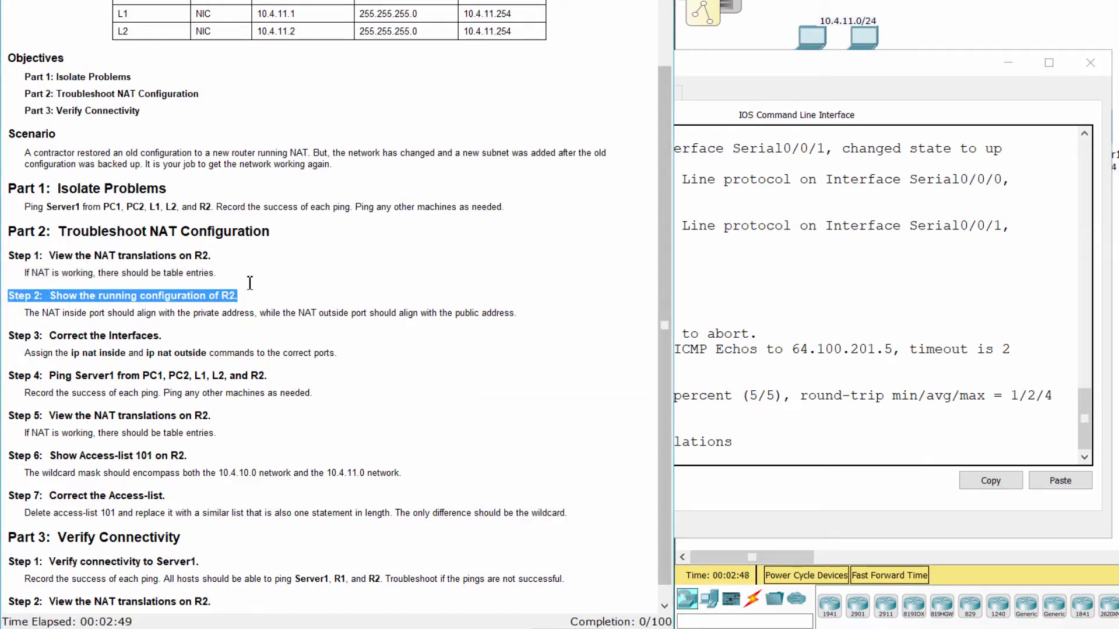
left_click_drag(25, 313, 521, 314)
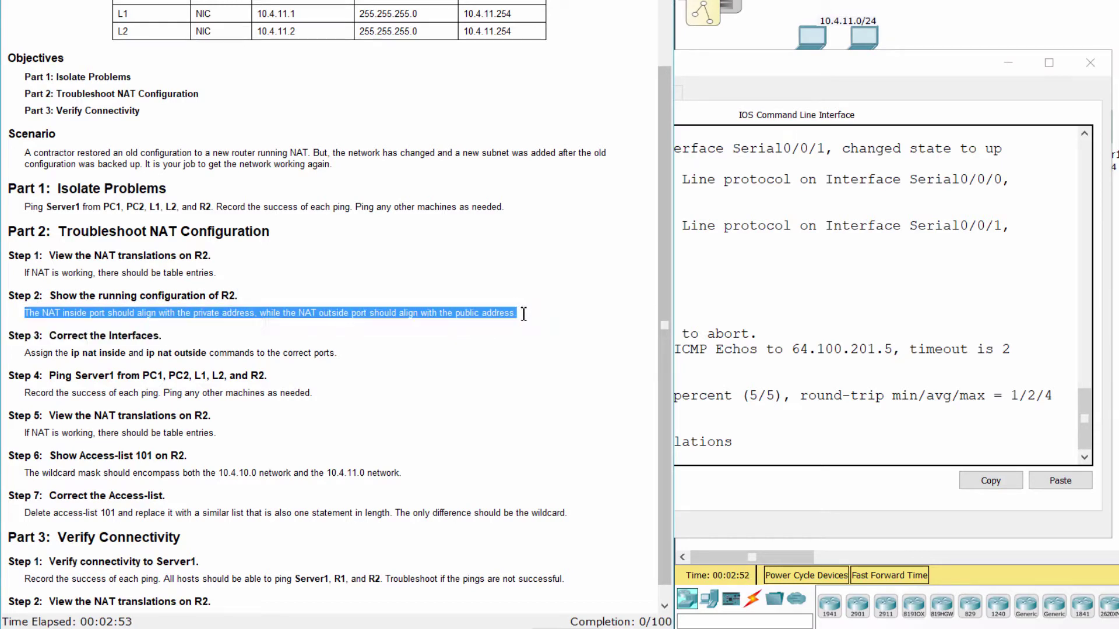
left_click(728, 462)
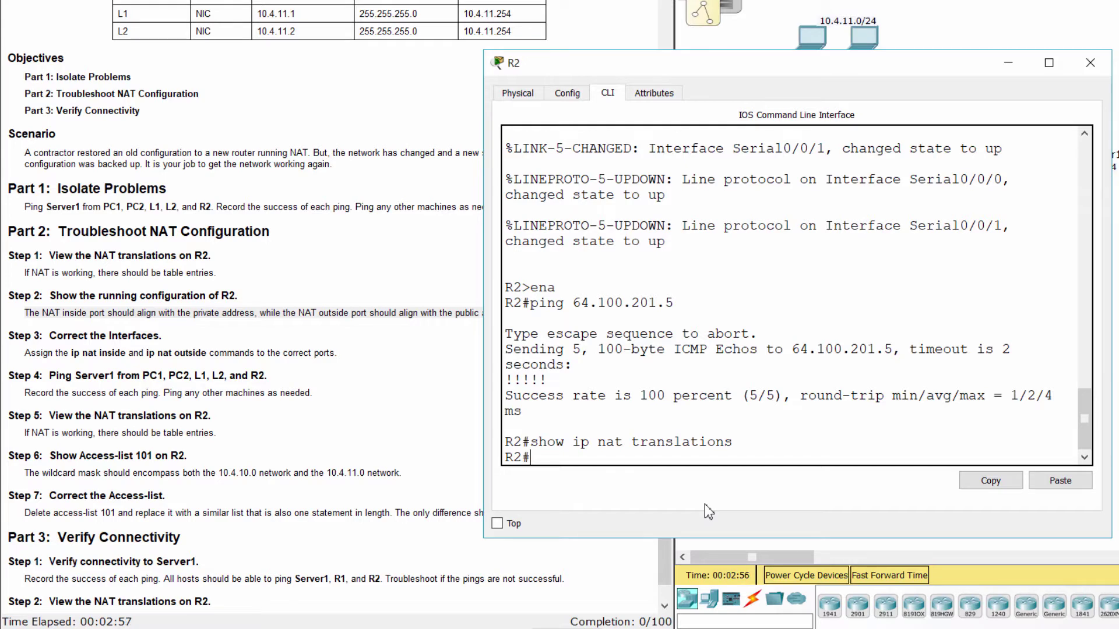
type("show run")
key("Return")
key("space")
key("space")
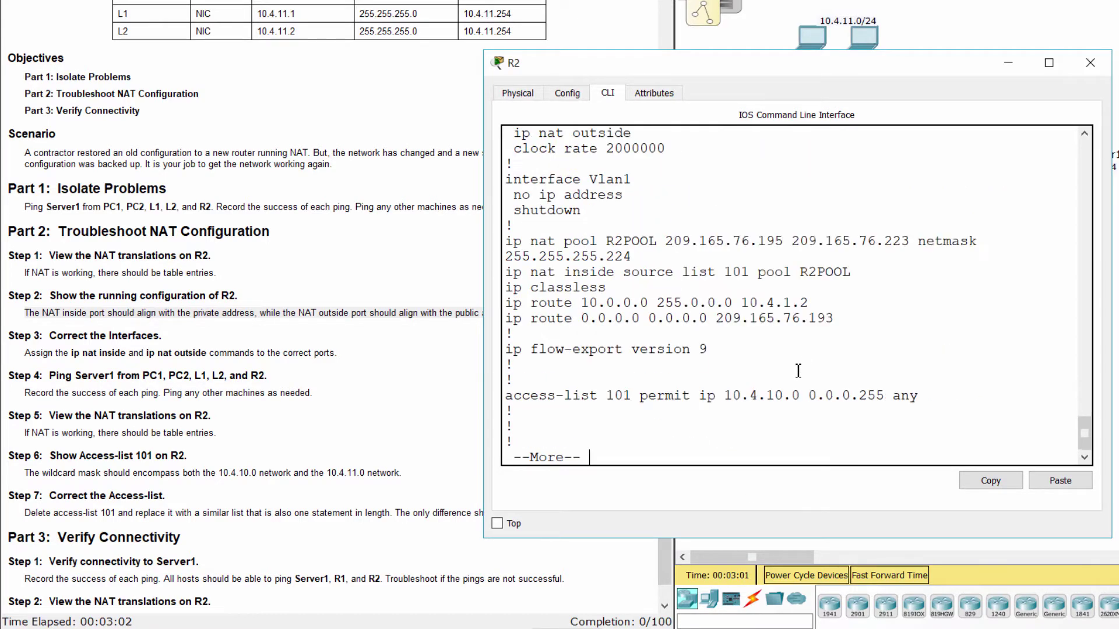
key("space")
Mark ip nat inside on Serial0/0/0 and ip nat outside on Serial0/0/1, then read Step 3.
scroll(800, 371, "up", 9)
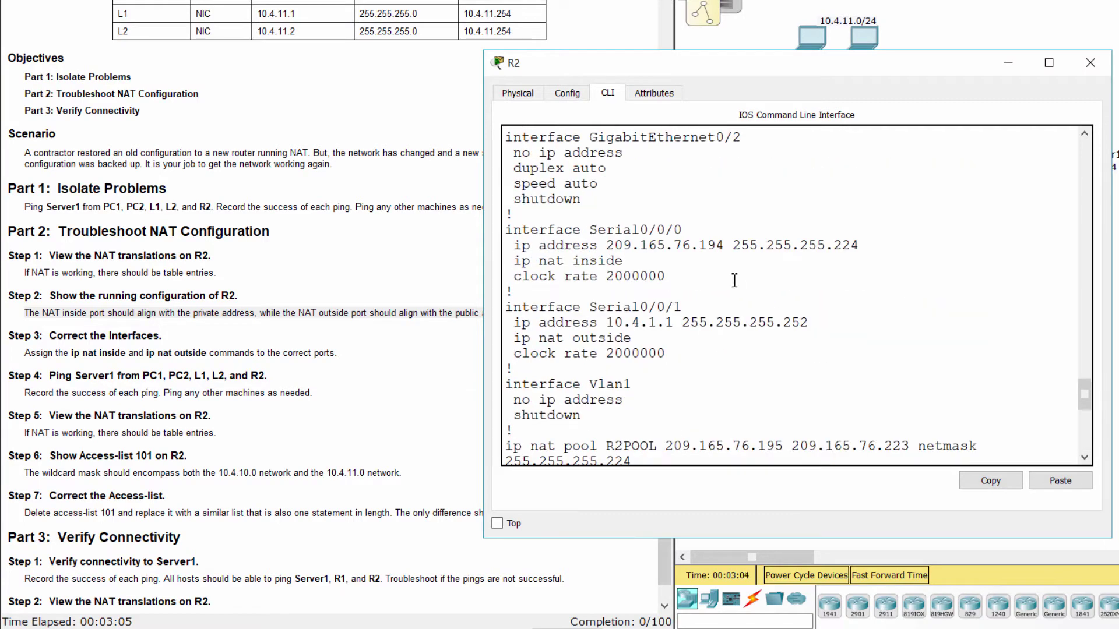
mouse_move(509, 235)
left_mouse_down()
mouse_move(687, 232)
mouse_move(576, 245)
mouse_move(508, 236)
left_mouse_up()
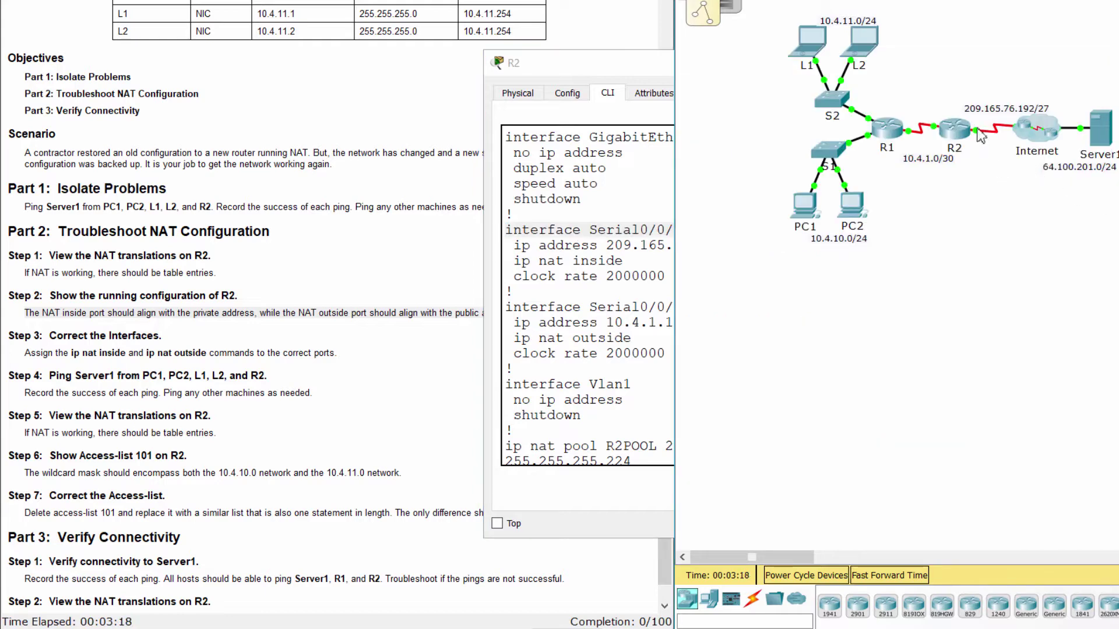
mouse_move(937, 133)
mouse_move(982, 137)
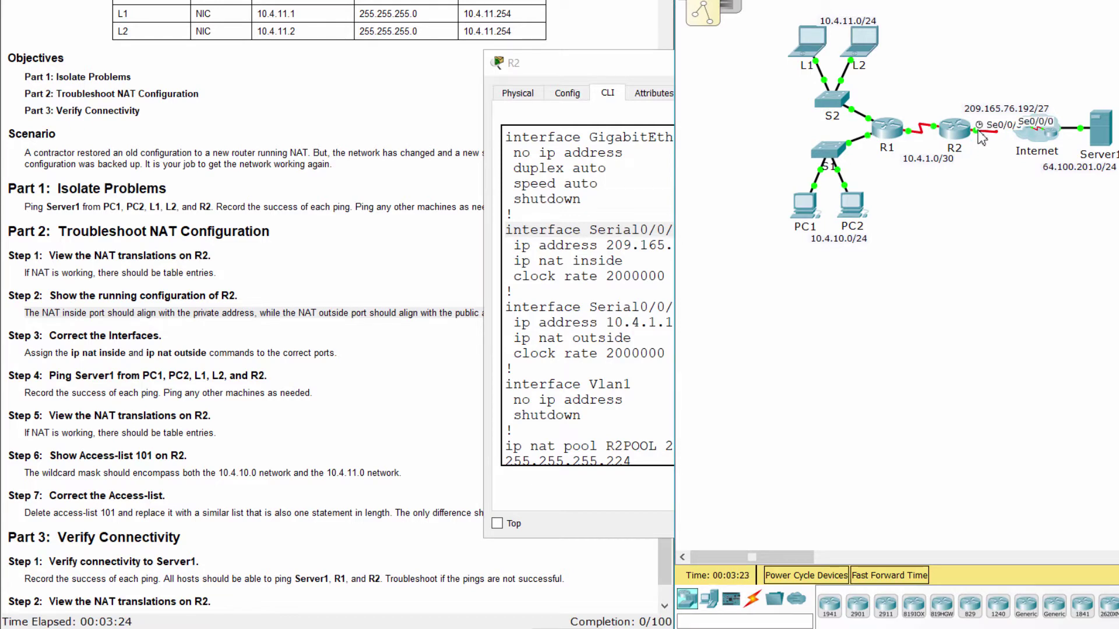
left_click(642, 265)
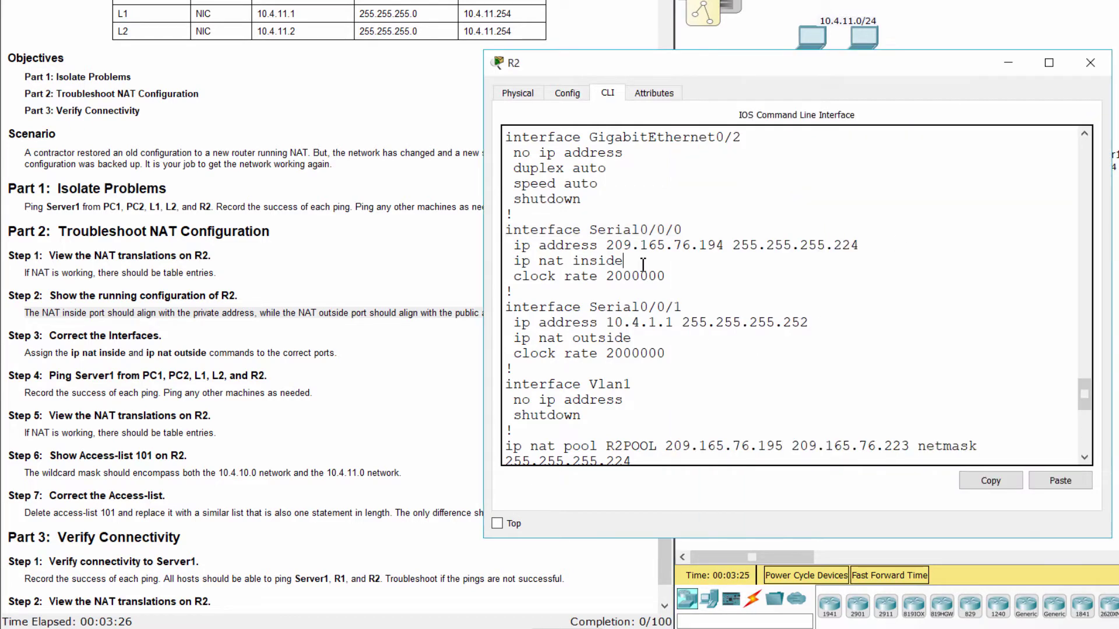
left_click_drag(628, 265, 510, 266)
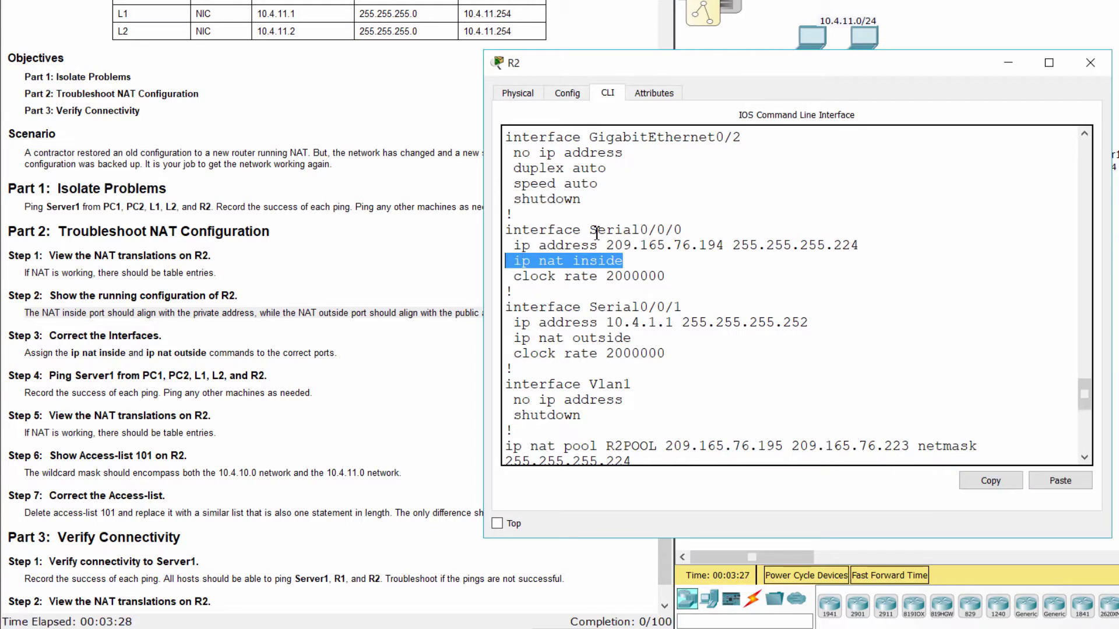
left_click(544, 305)
left_click_drag(544, 305, 688, 307)
left_click(637, 338)
left_click_drag(637, 339, 513, 338)
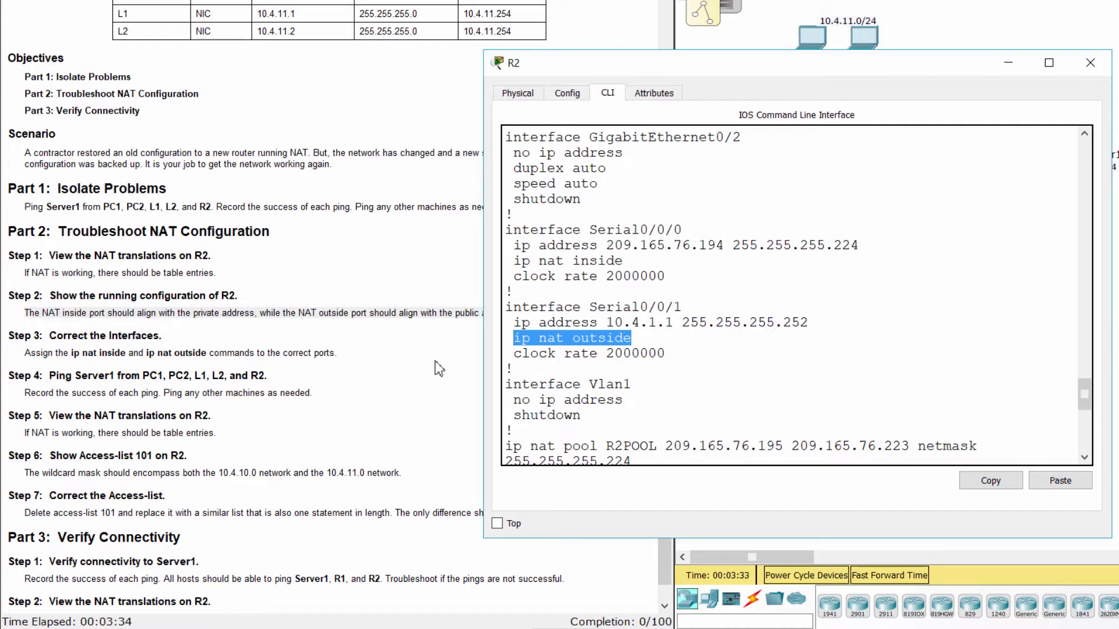
left_click(348, 343)
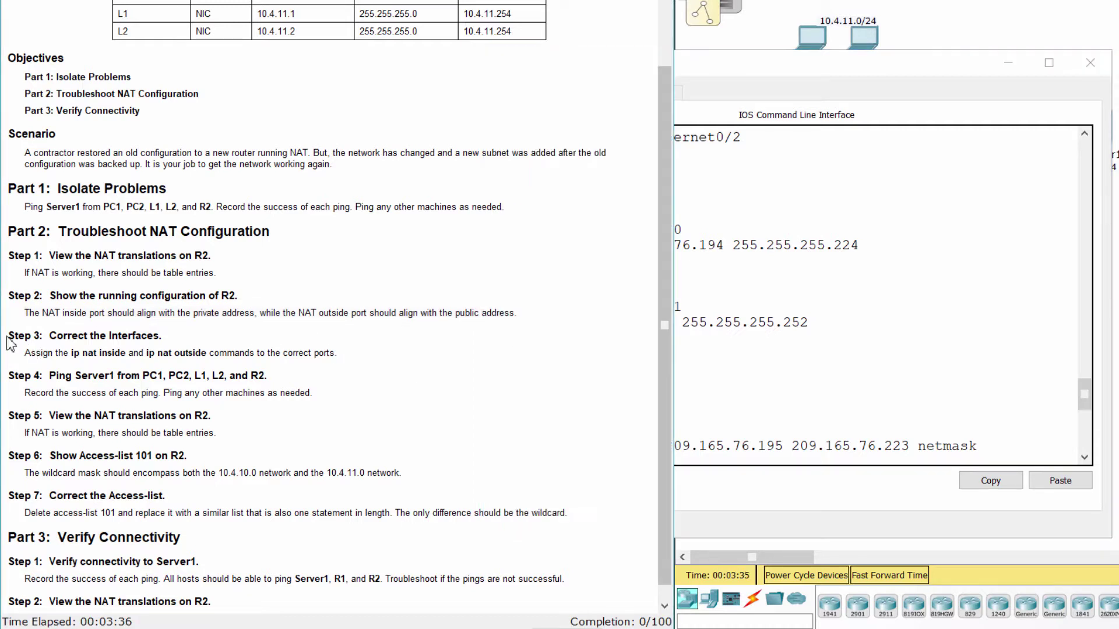
left_click_drag(8, 336, 164, 325)
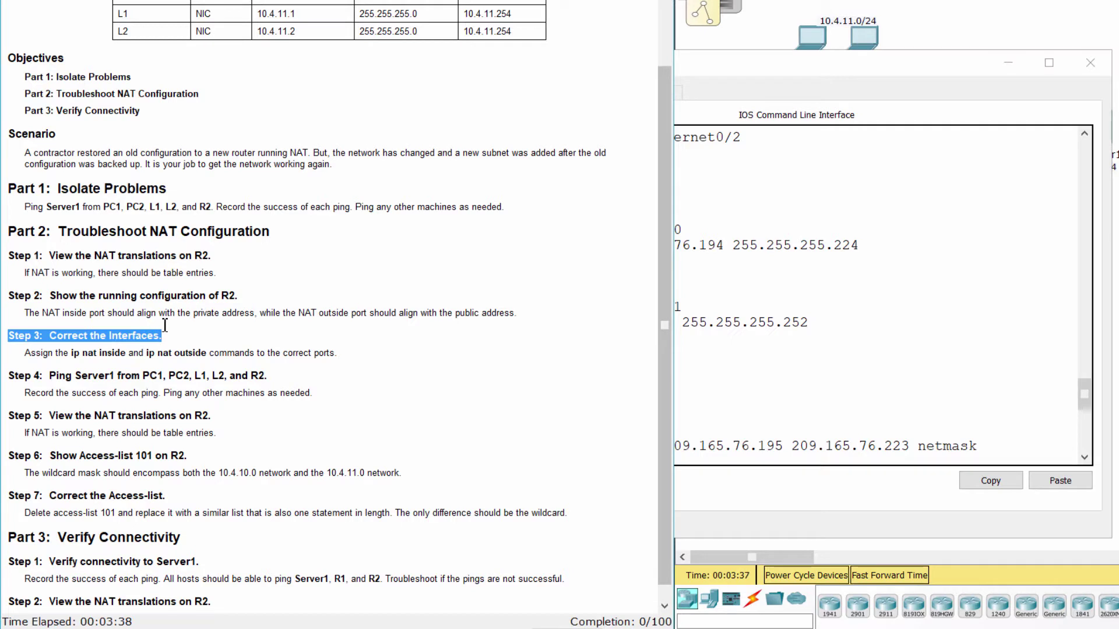
Enter global configuration on R2 and make Serial0/0/0 the NAT outside interface.
left_click_drag(24, 353, 350, 347)
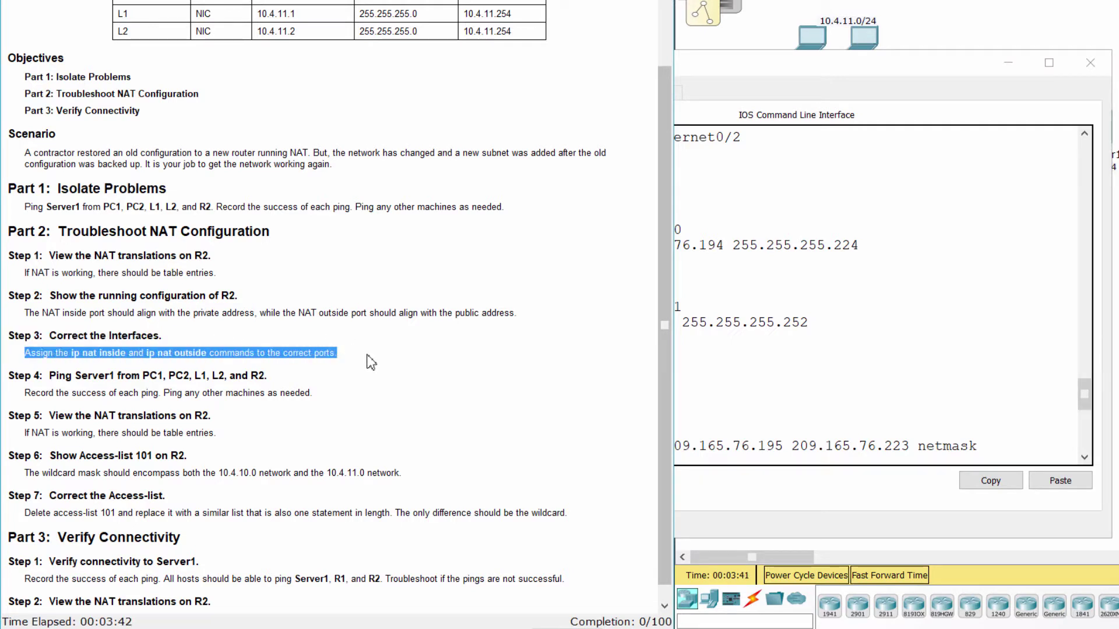
left_click(812, 428)
key("Return")
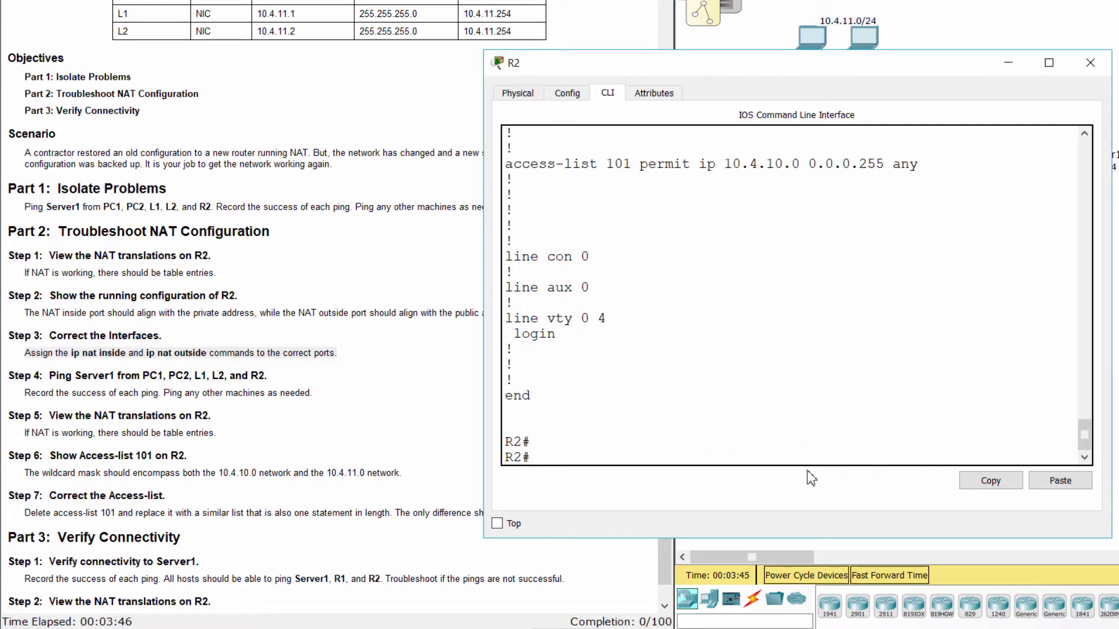
type("conf")
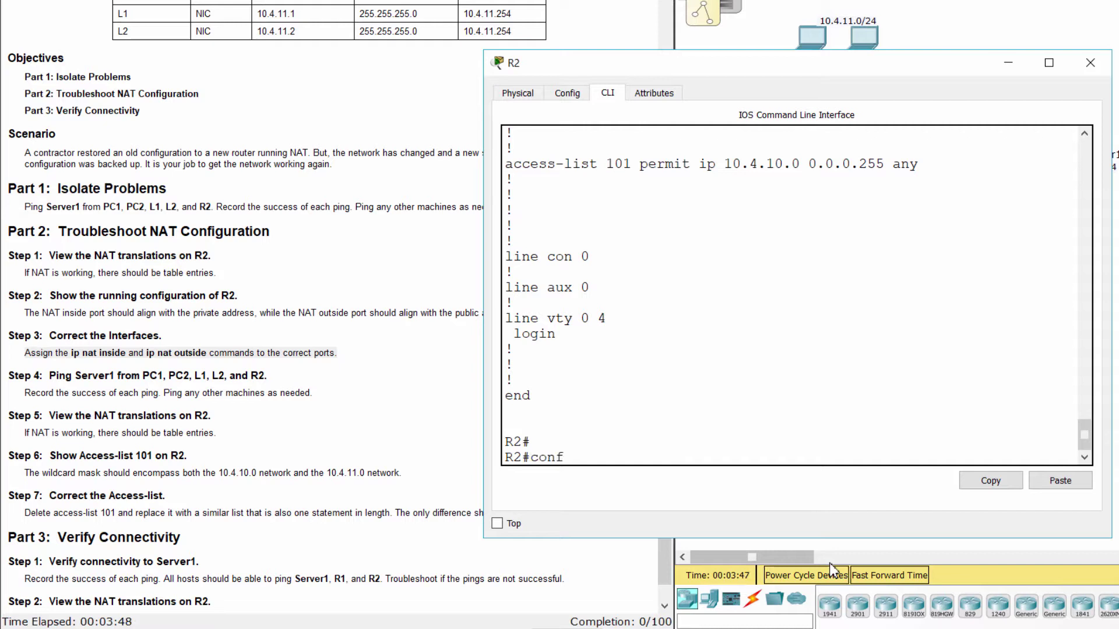
type(" t")
key("Return")
type("in")
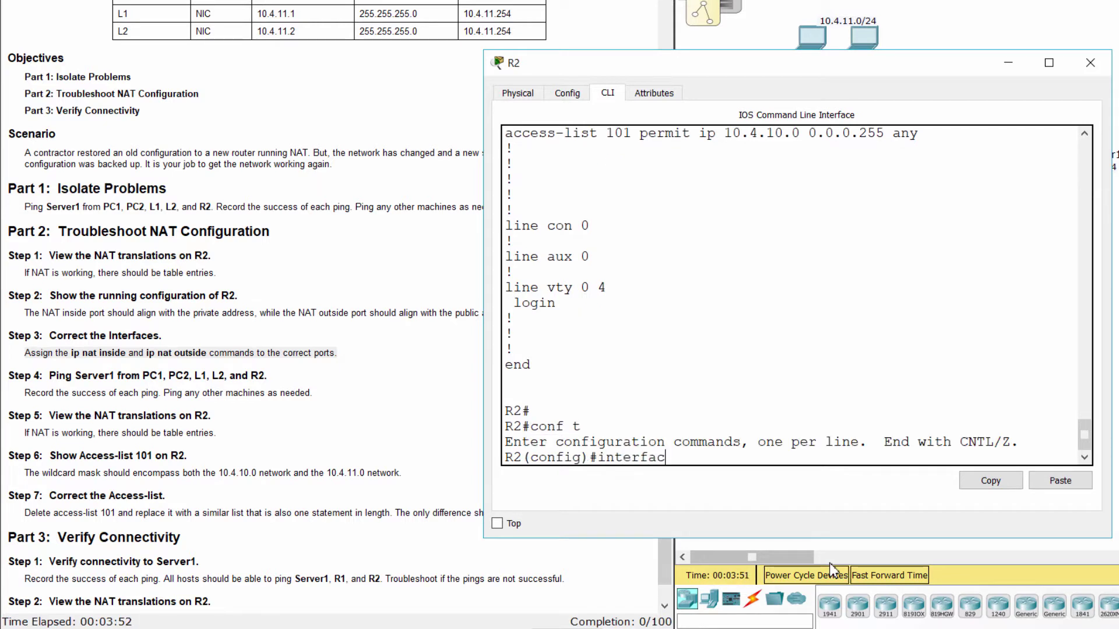
type("terface s0/0/0")
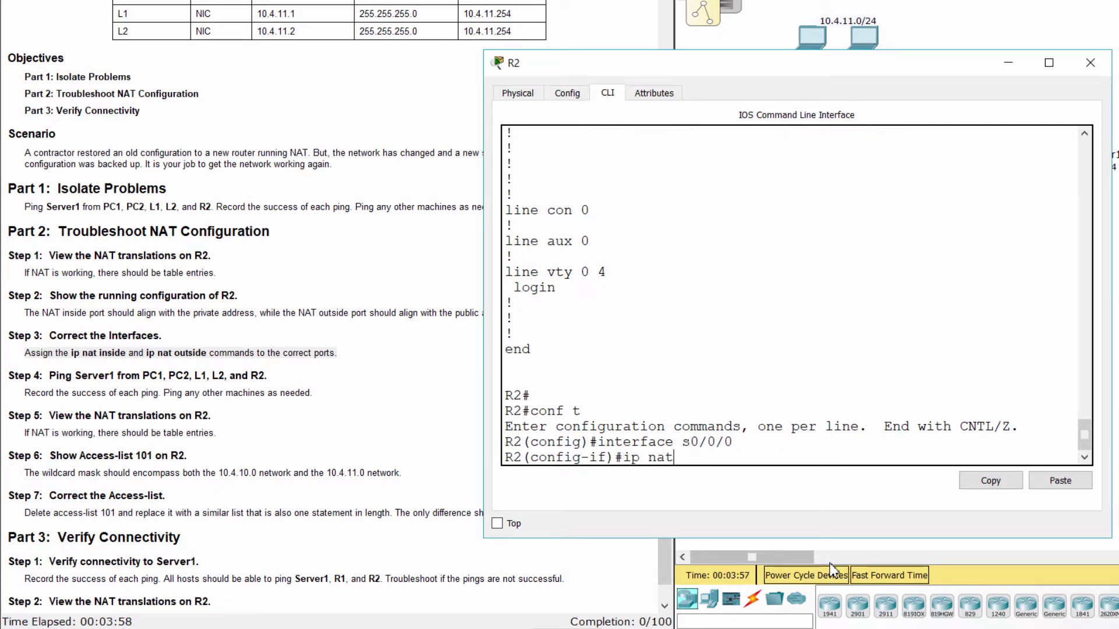
type("outside")
key("Return")
Make Serial0/0/1 the NAT inside interface on R2.
type("int ")
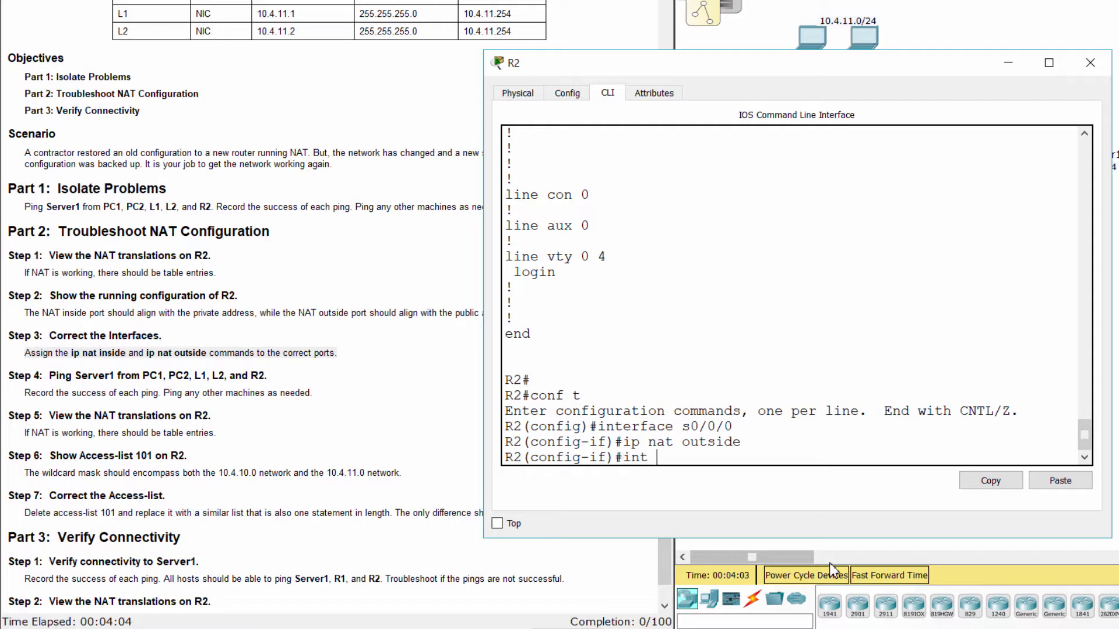
type("s0")
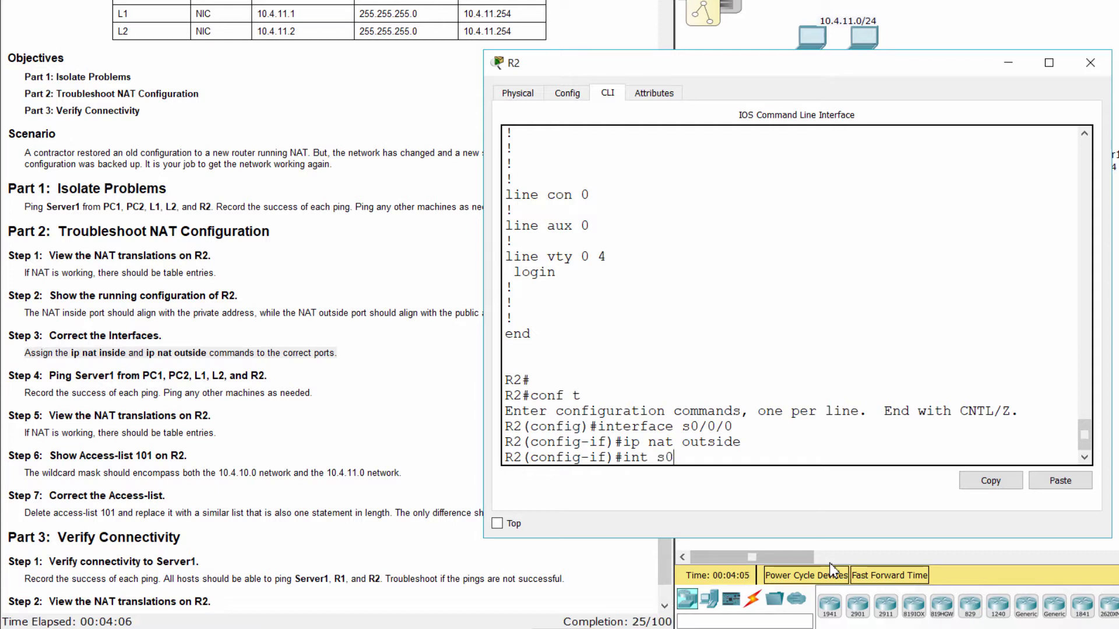
type("/1")
key("Return")
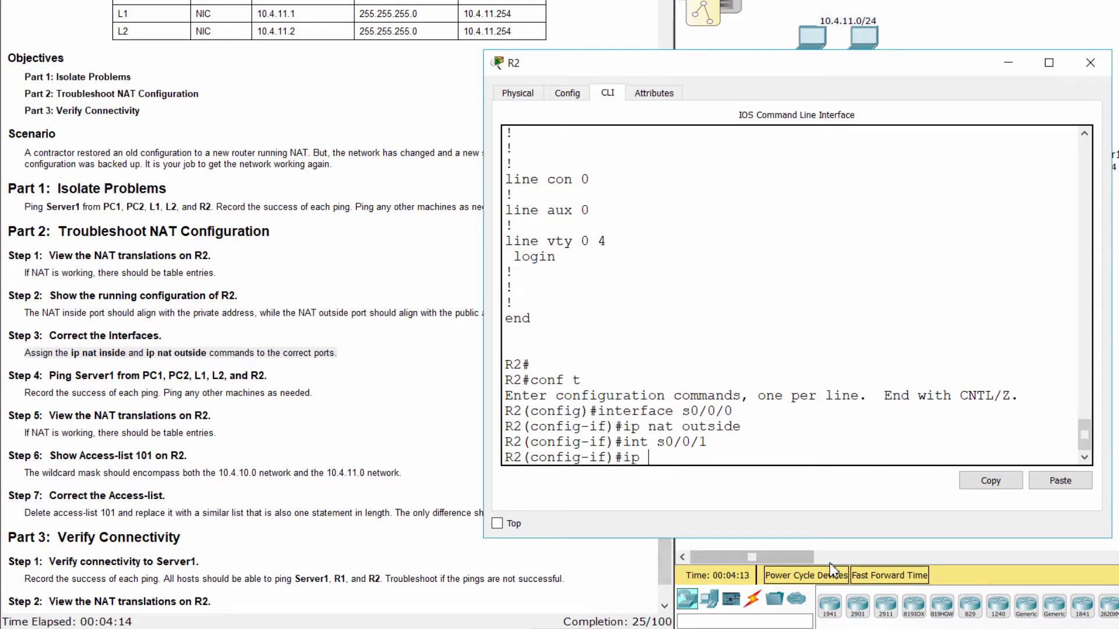
type("nat inside")
key("Return")
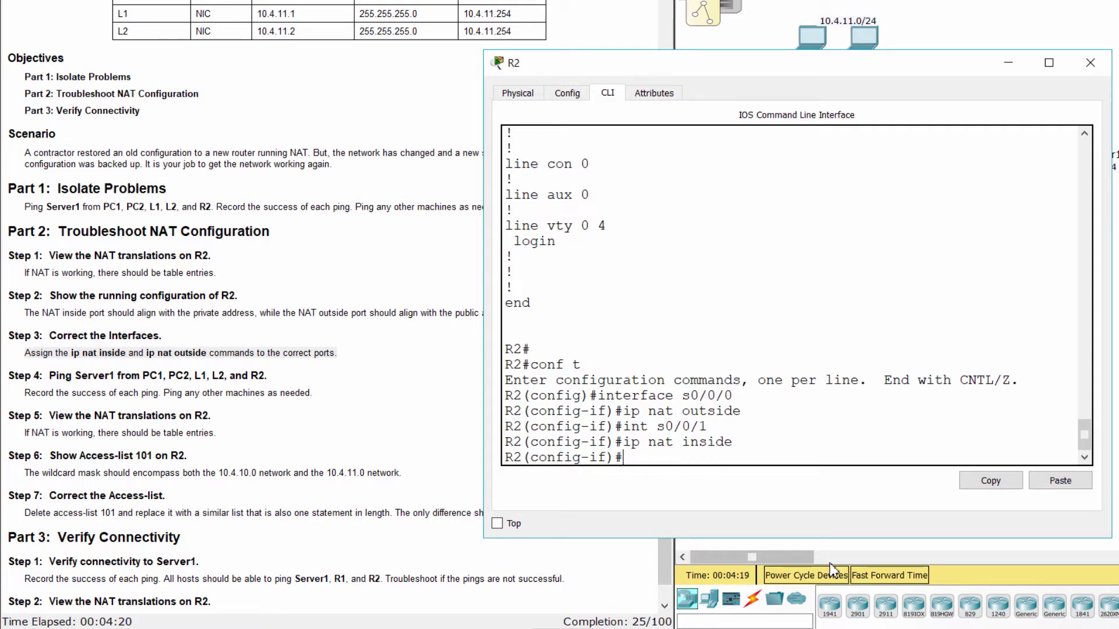
Read Step 4, then rerun the ping to 64.100.201.5 from PC1, which now succeeds.
left_click(224, 393)
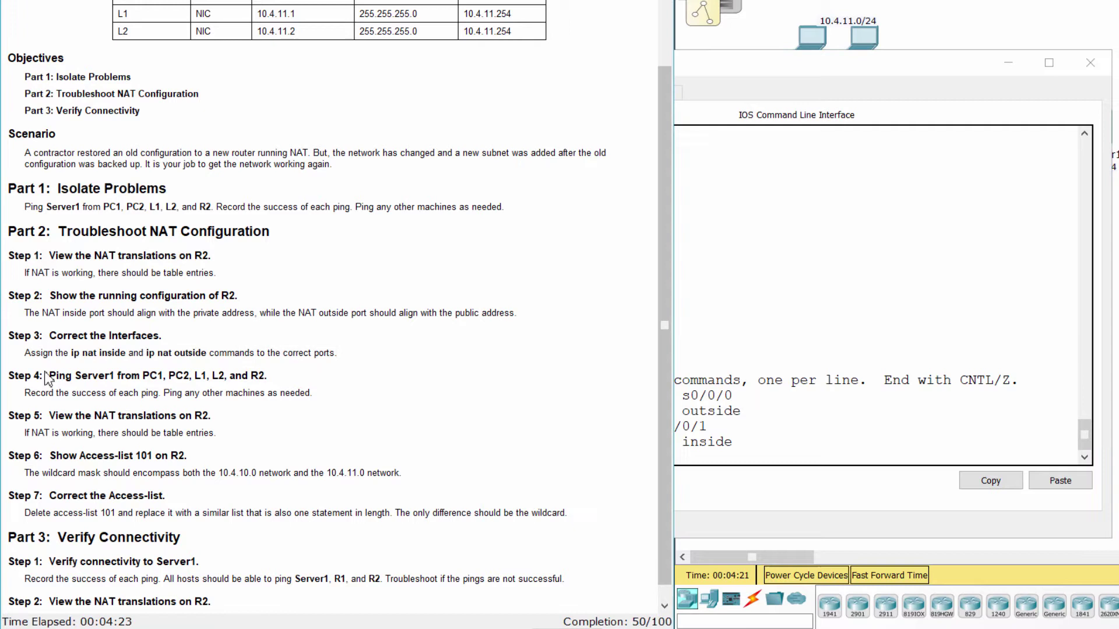
left_click_drag(9, 376, 286, 373)
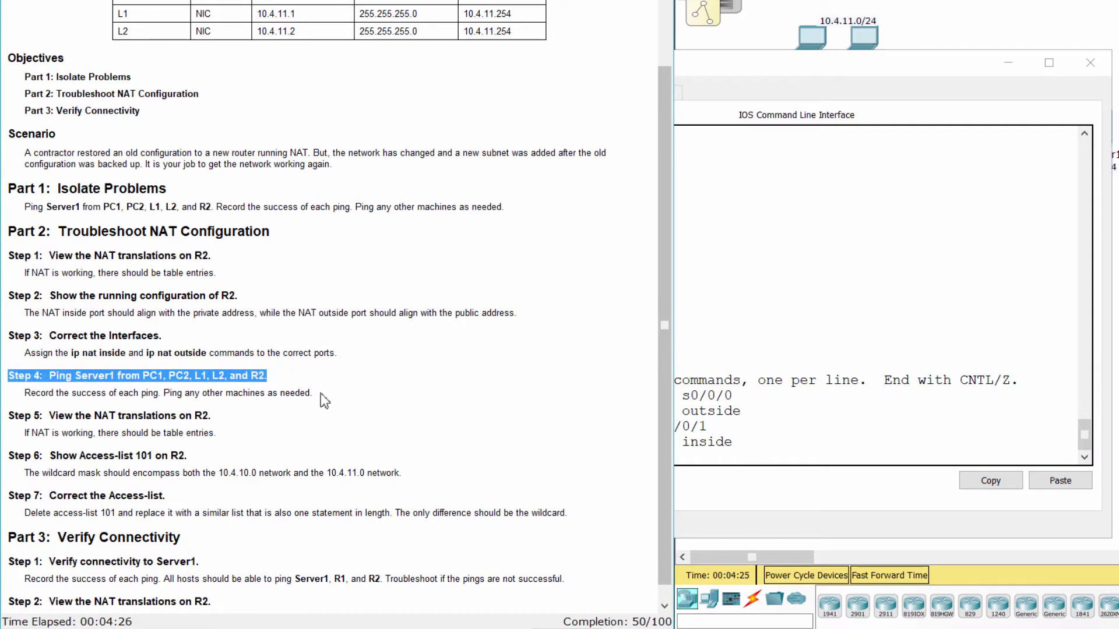
left_click(1004, 63)
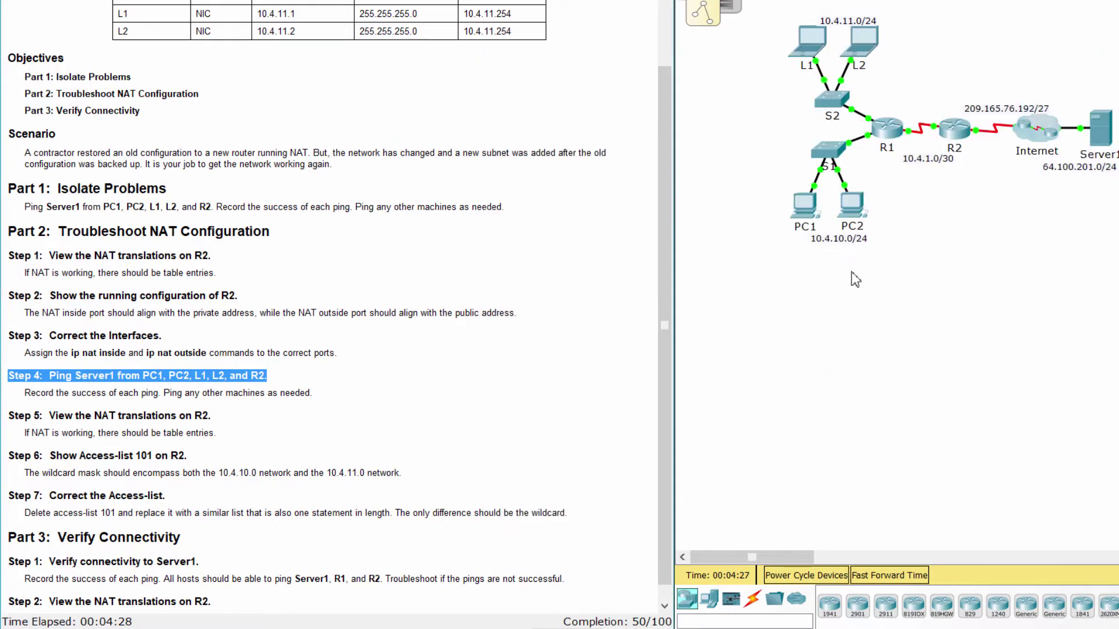
left_click(810, 215)
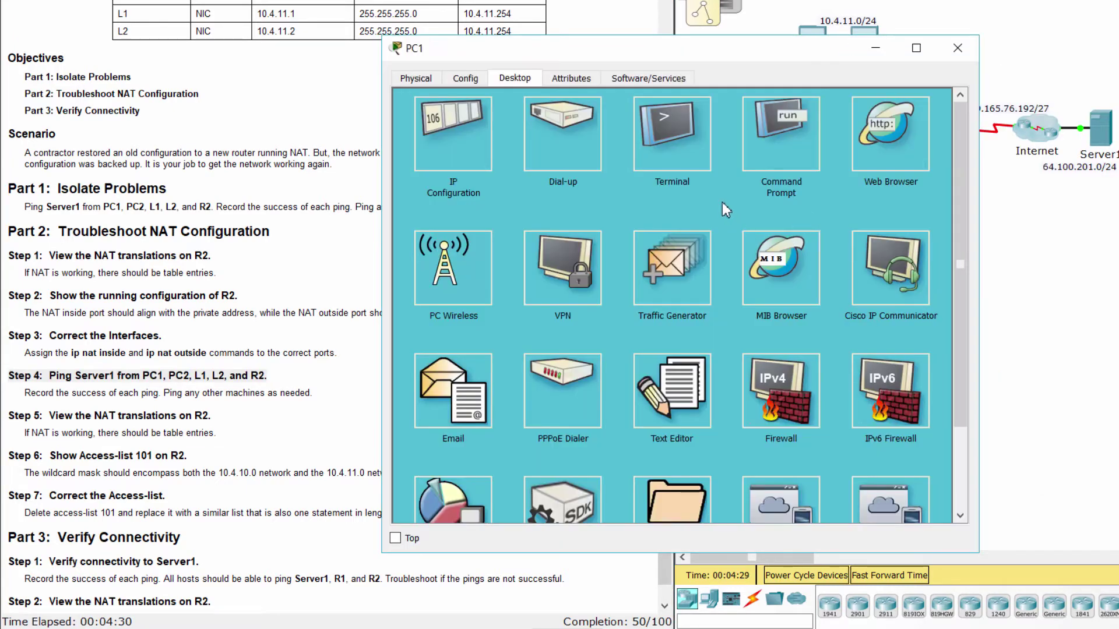
left_click(758, 192)
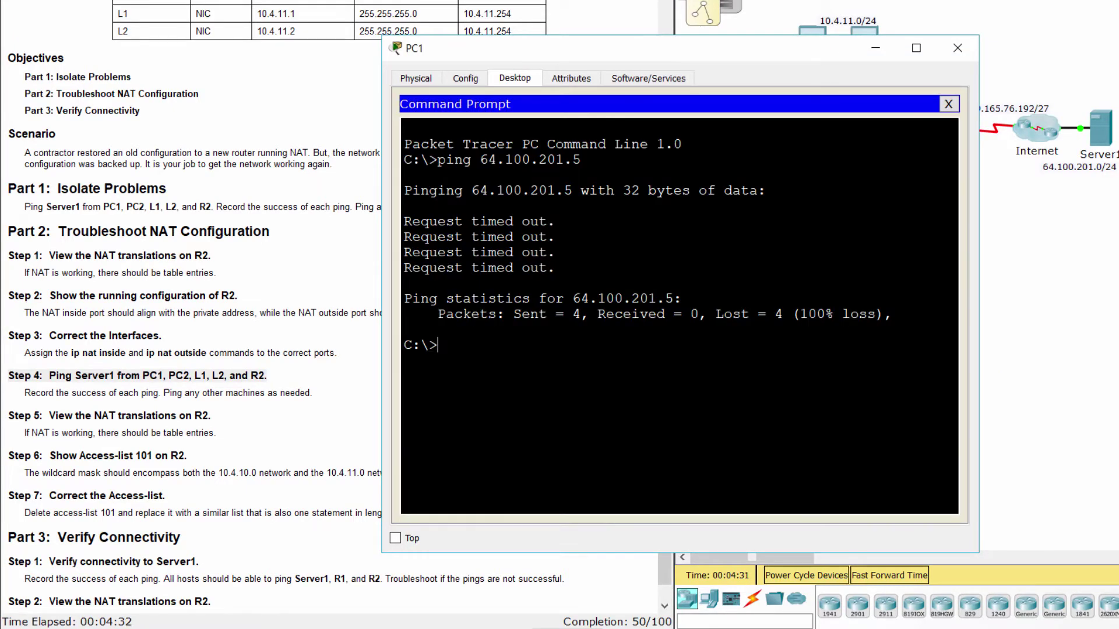
key("Up")
key("Return")
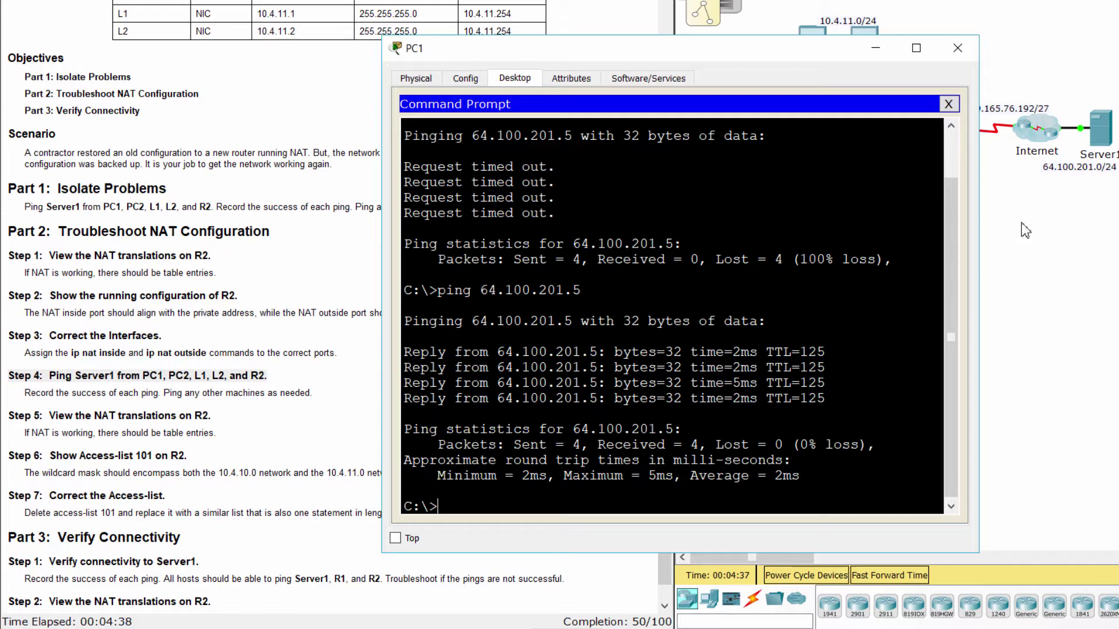
Rerun the ping to 64.100.201.5 from L2, which still times out.
left_click(973, 56)
left_click(866, 38)
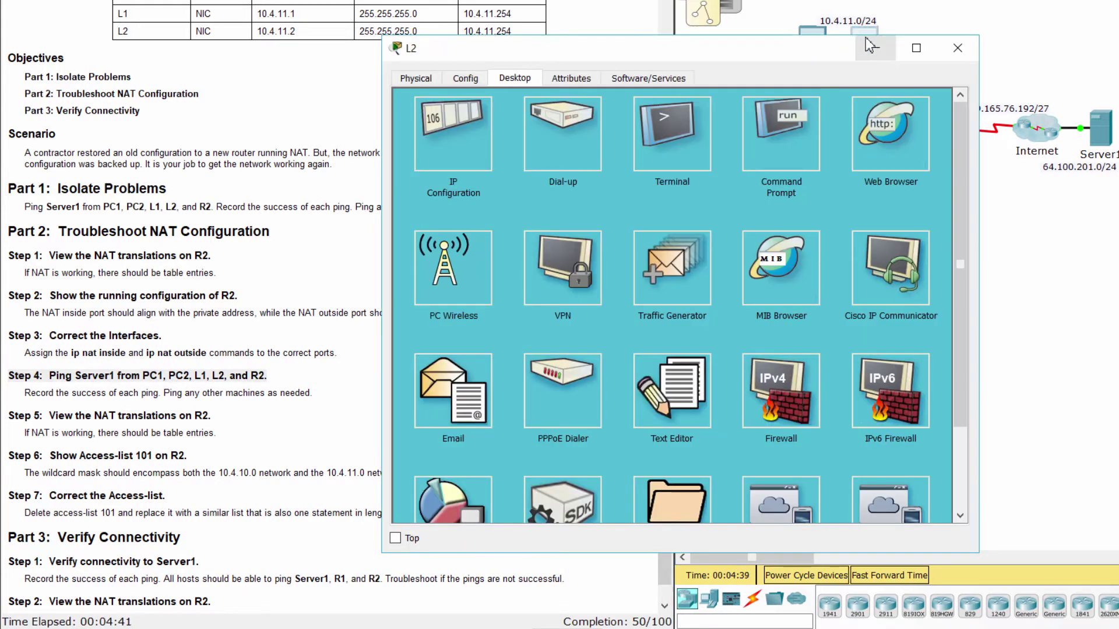
left_click(782, 106)
key("Up")
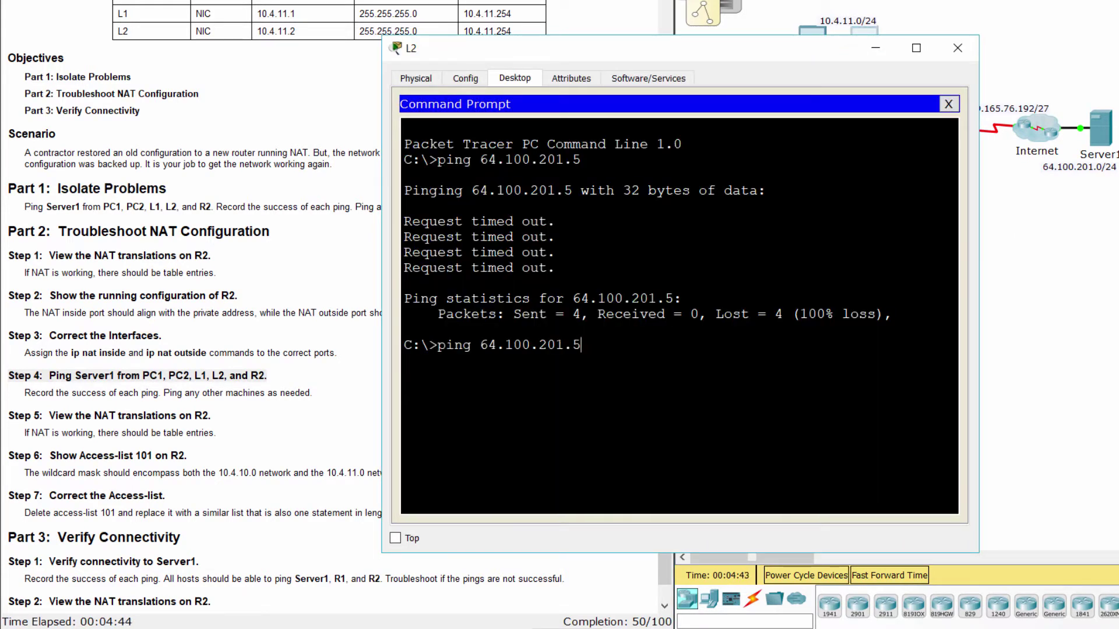
key("Return")
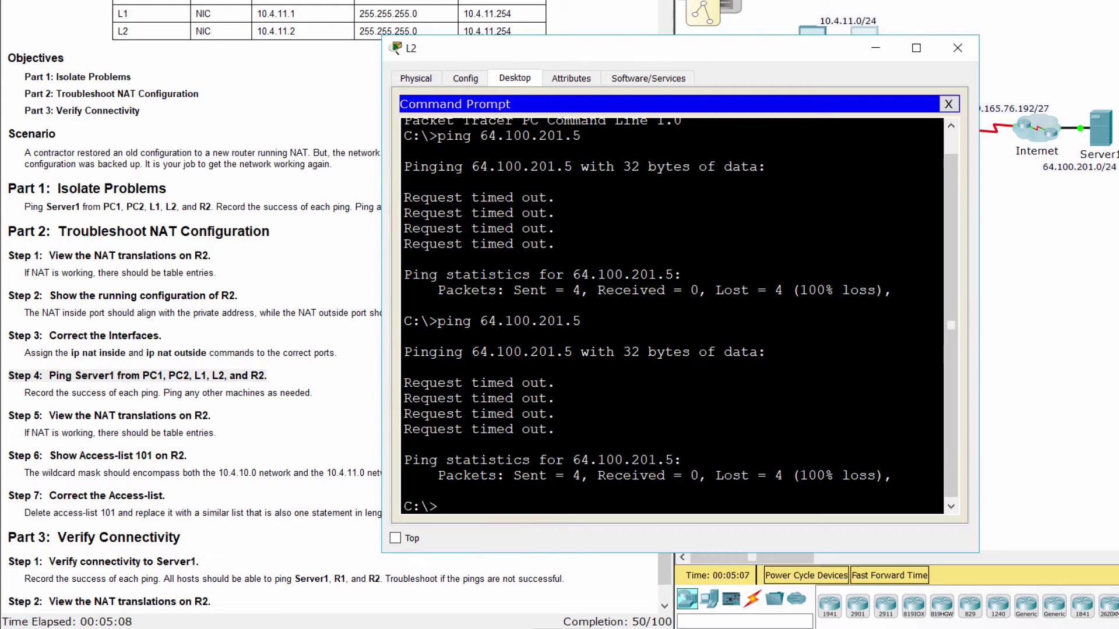
Ping 64.100.201.5 from R2 with do ping, succeeding at 100 percent.
left_click(958, 48)
left_click(956, 130)
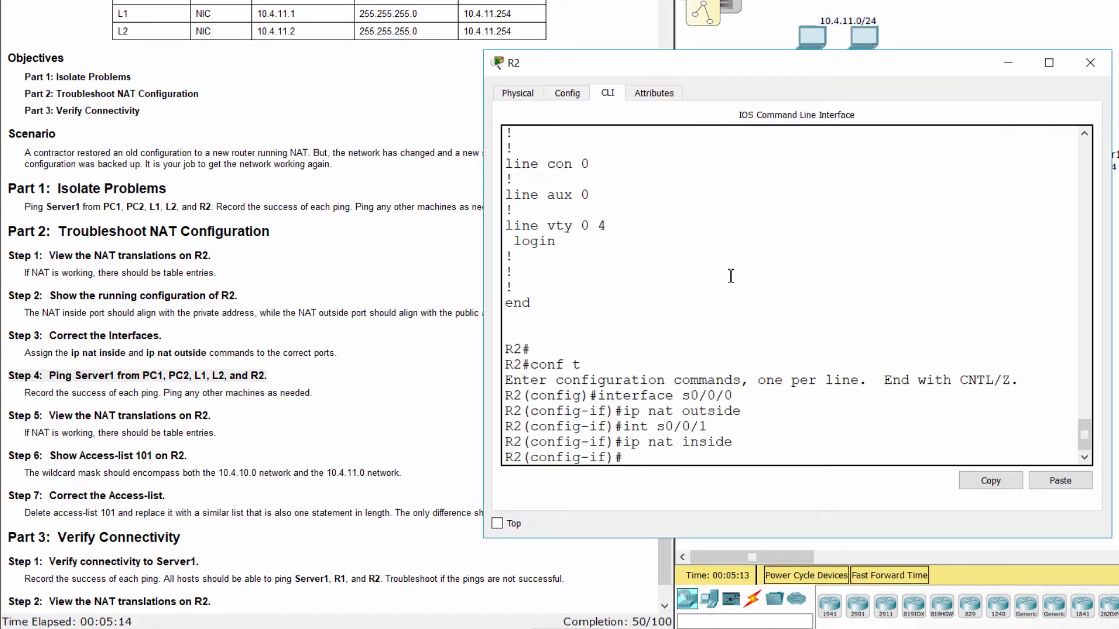
type("do ping 64.100.201.5")
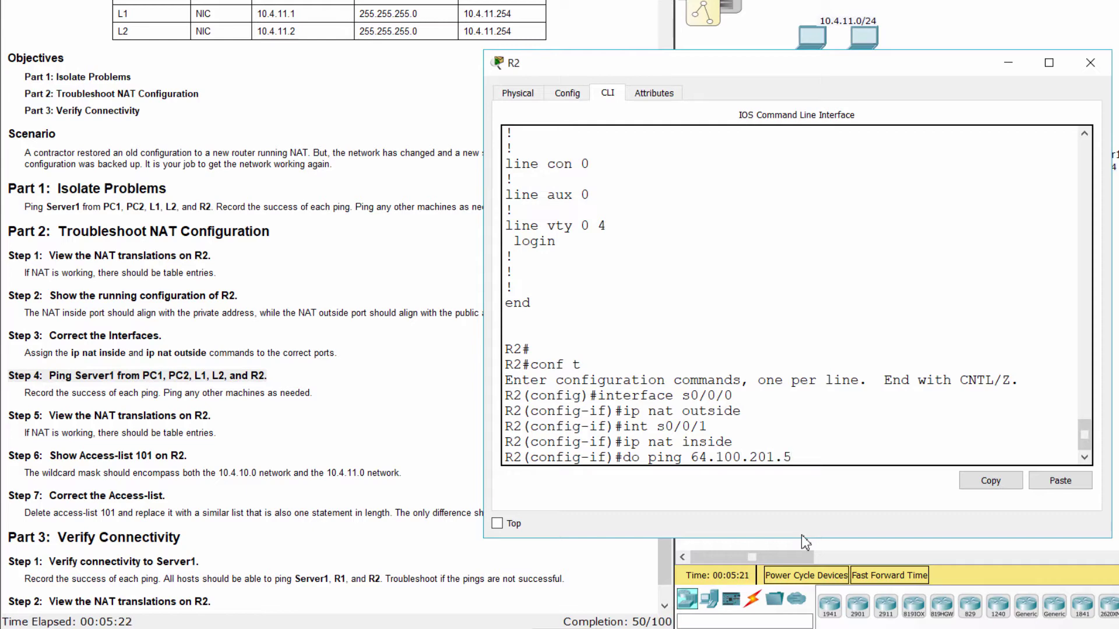
key("Return")
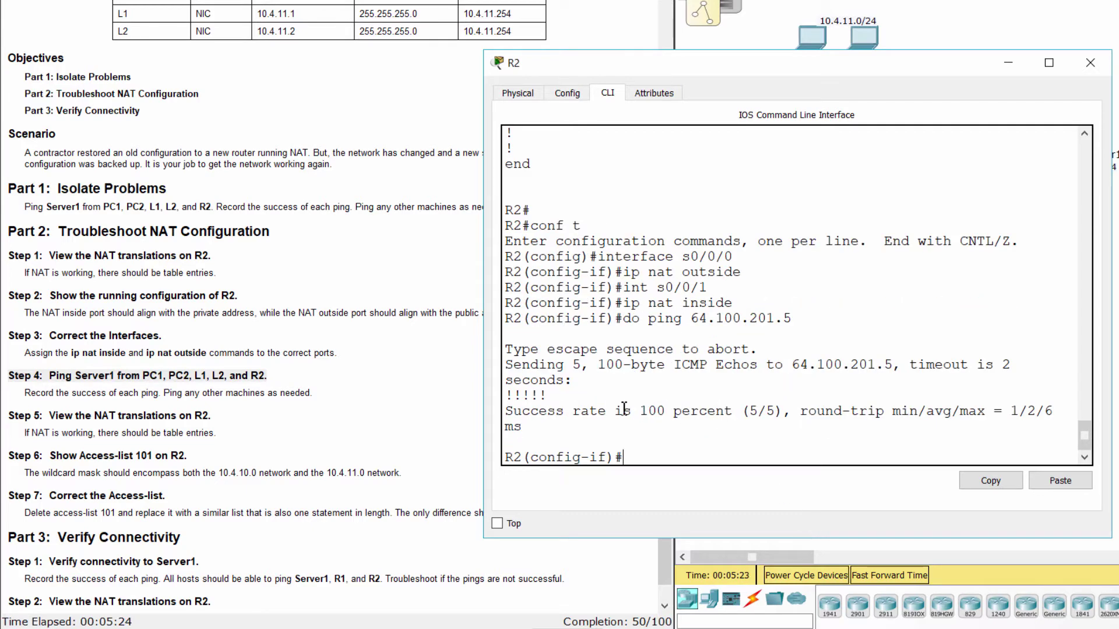
left_click_drag(506, 393, 785, 413)
Read Step 5 and run do show ip nat translations on R2, showing no entries.
left_click(301, 416)
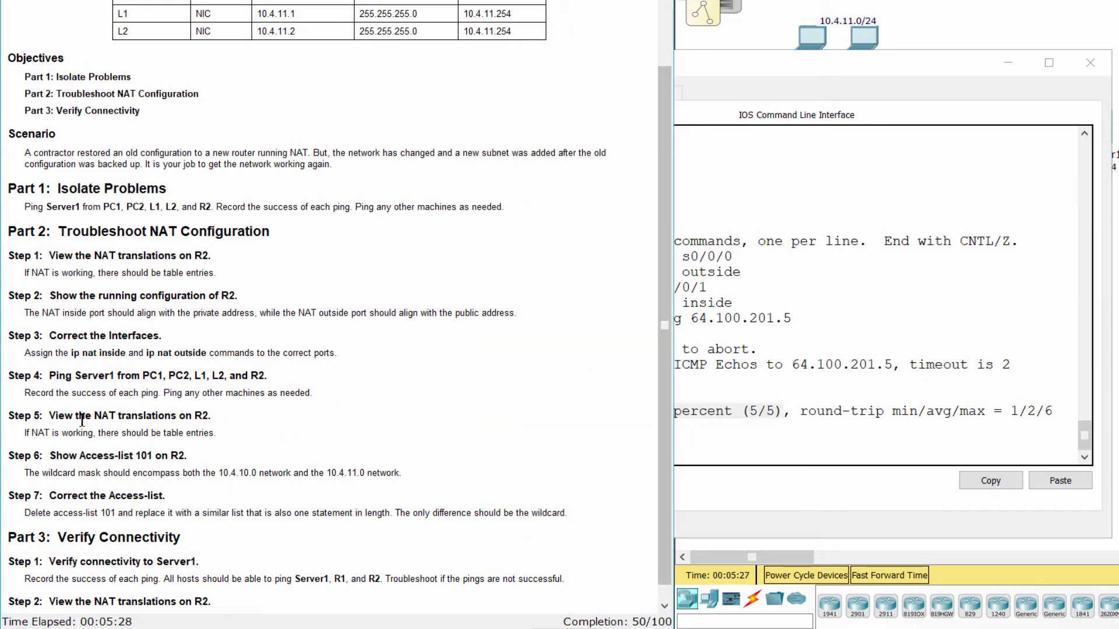
left_click_drag(9, 416, 219, 416)
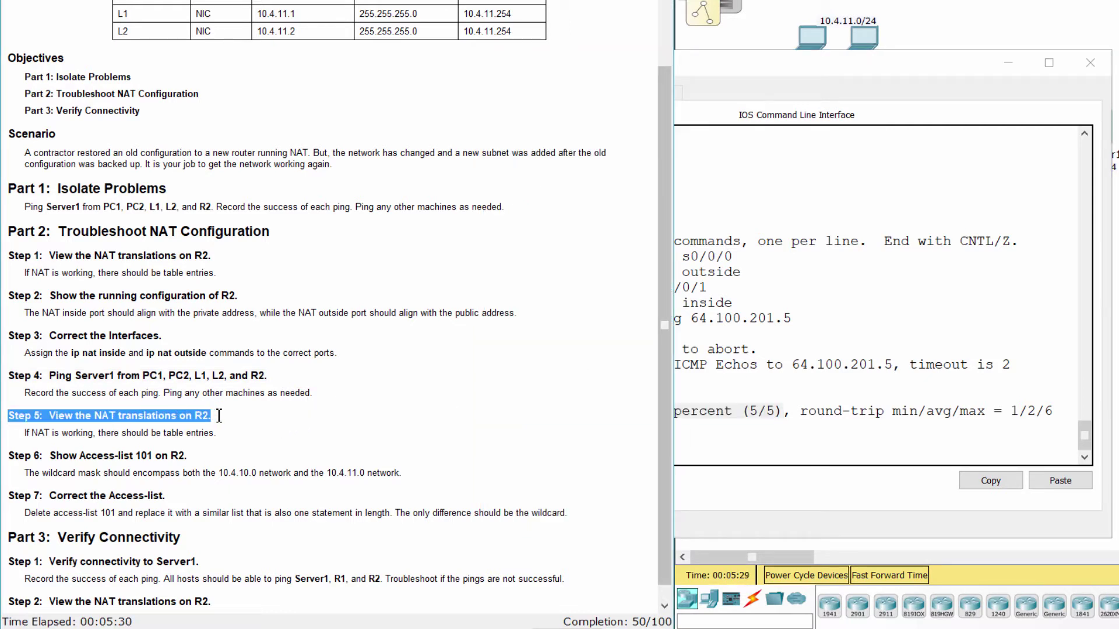
left_click(756, 455)
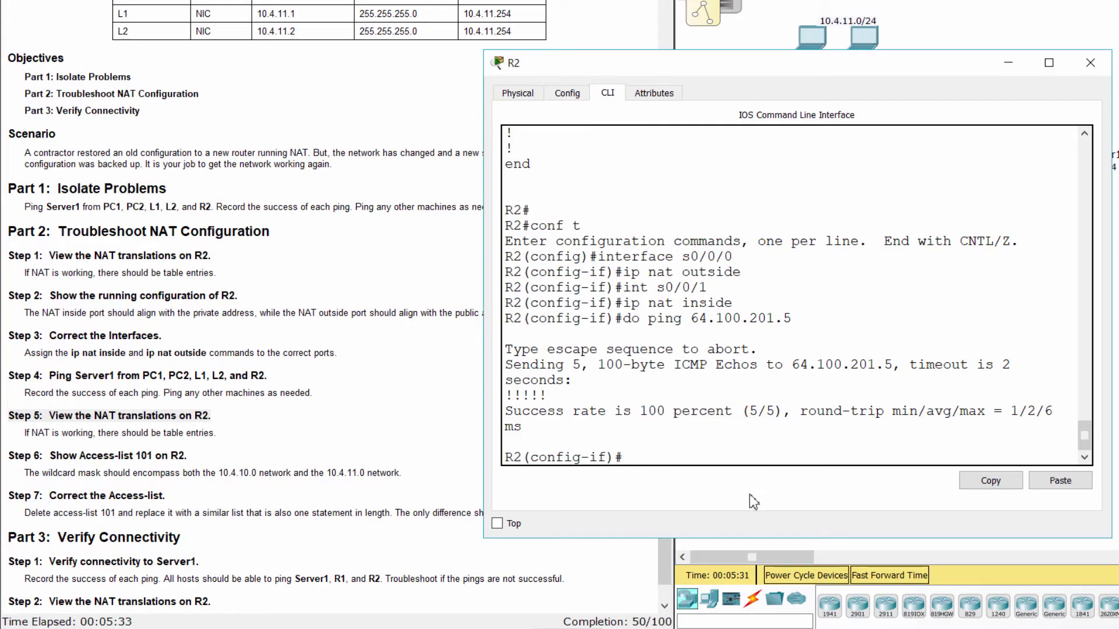
type("do show ip nat translation")
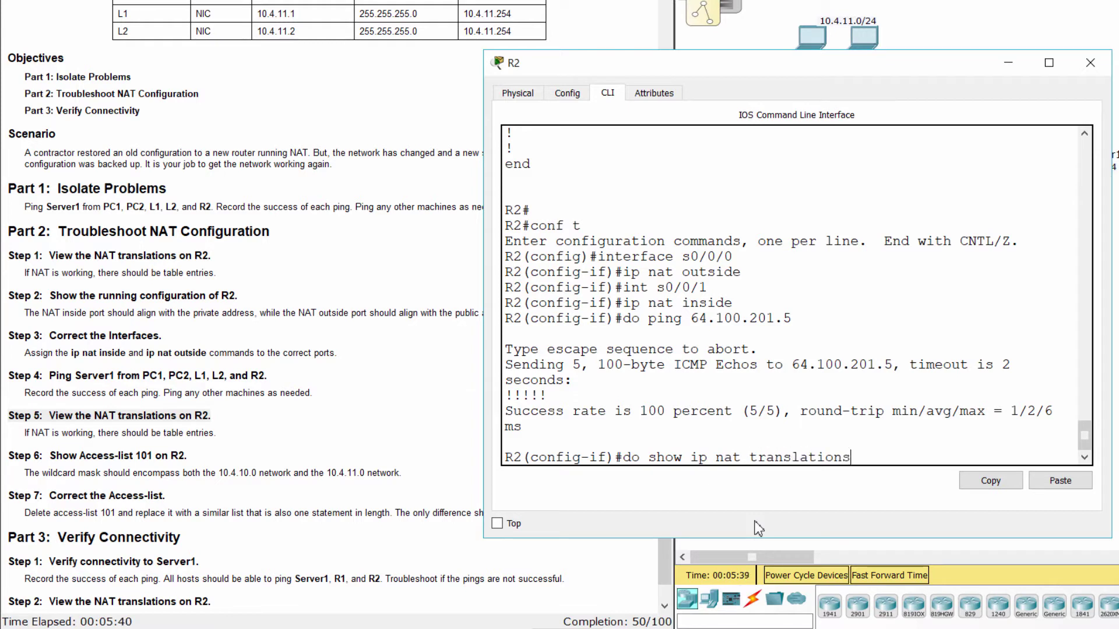
type("s")
key("Return")
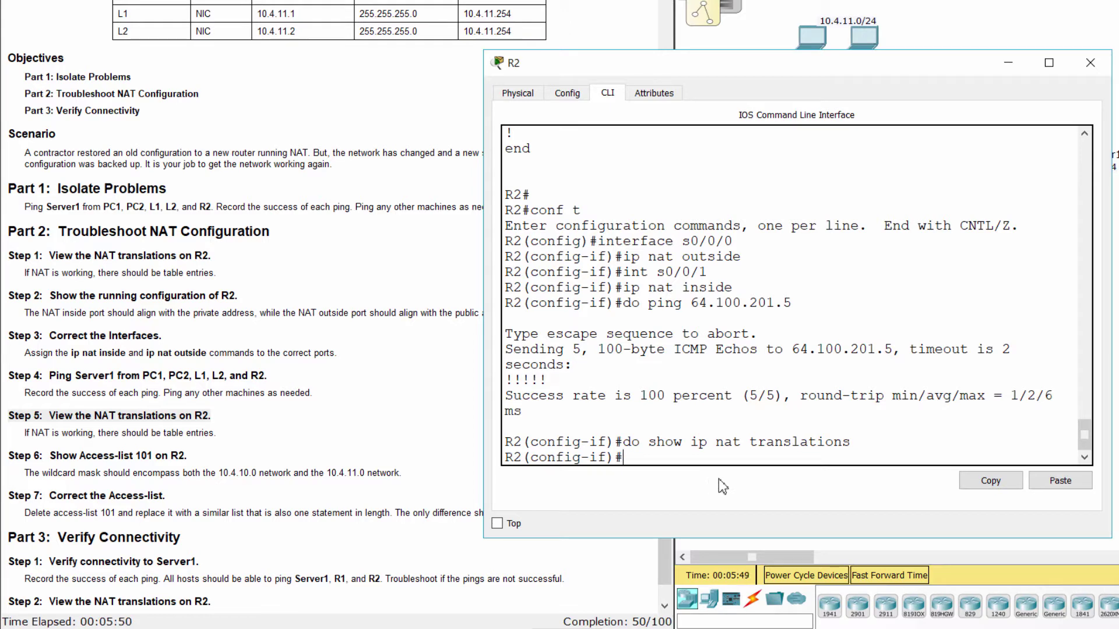
Ping Server1 at 64.100.201.5 again from PC1's command prompt.
left_click(859, 273)
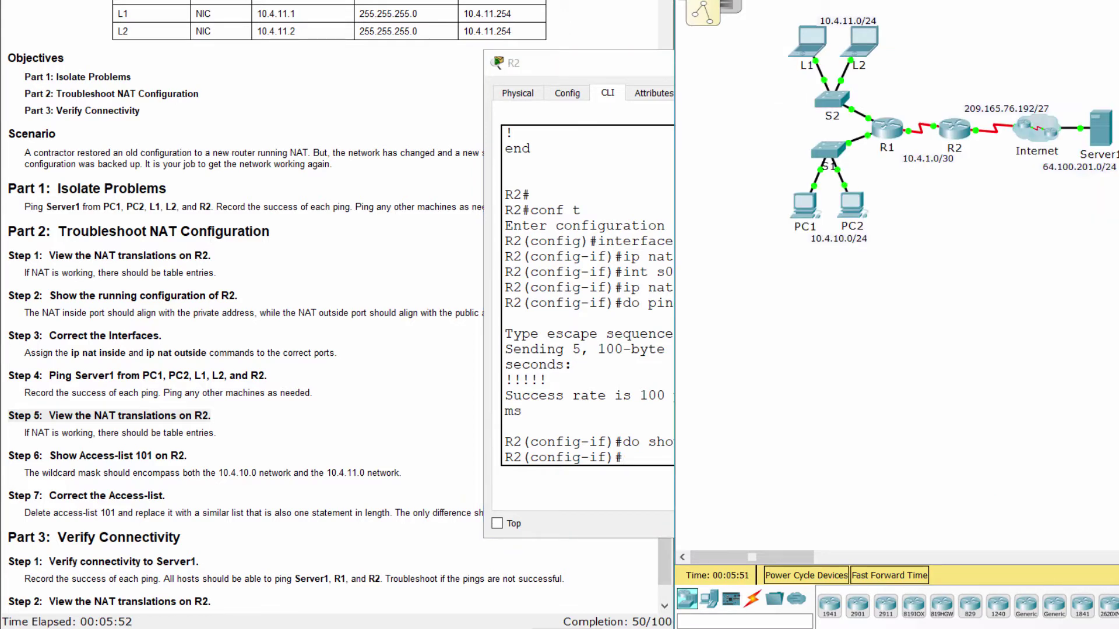
left_click(810, 215)
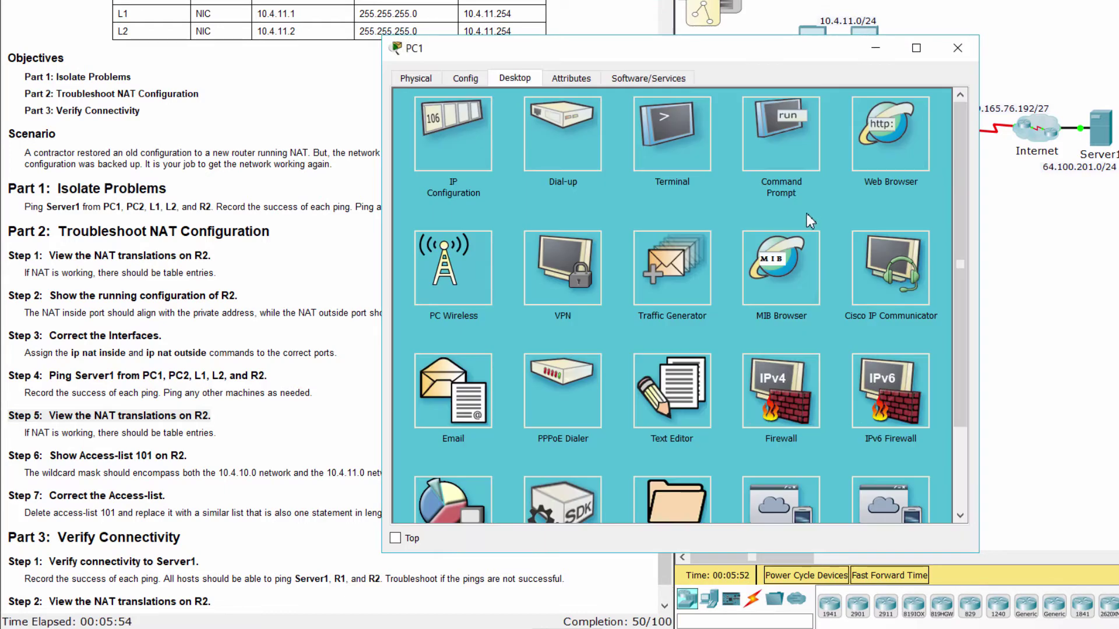
left_click(785, 168)
key("Up")
key("Return")
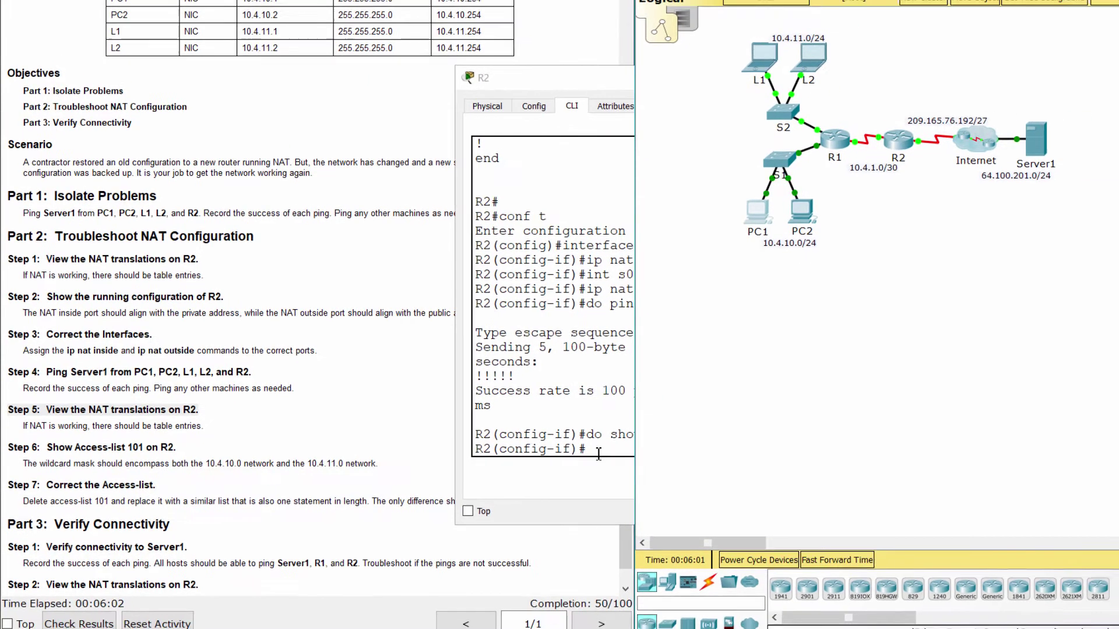
Rerun the NAT translations query on R2, showing four ICMP entries 10.4.10.1 to 209.165.76.195.
key("Up")
key("Return")
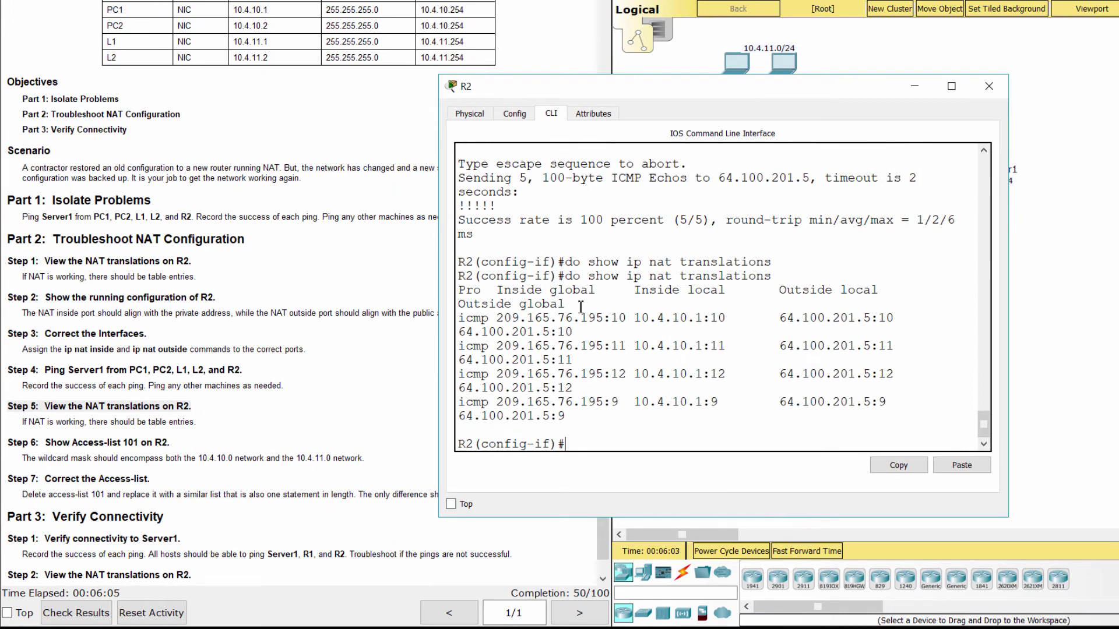
left_click_drag(1009, 309, 1114, 309)
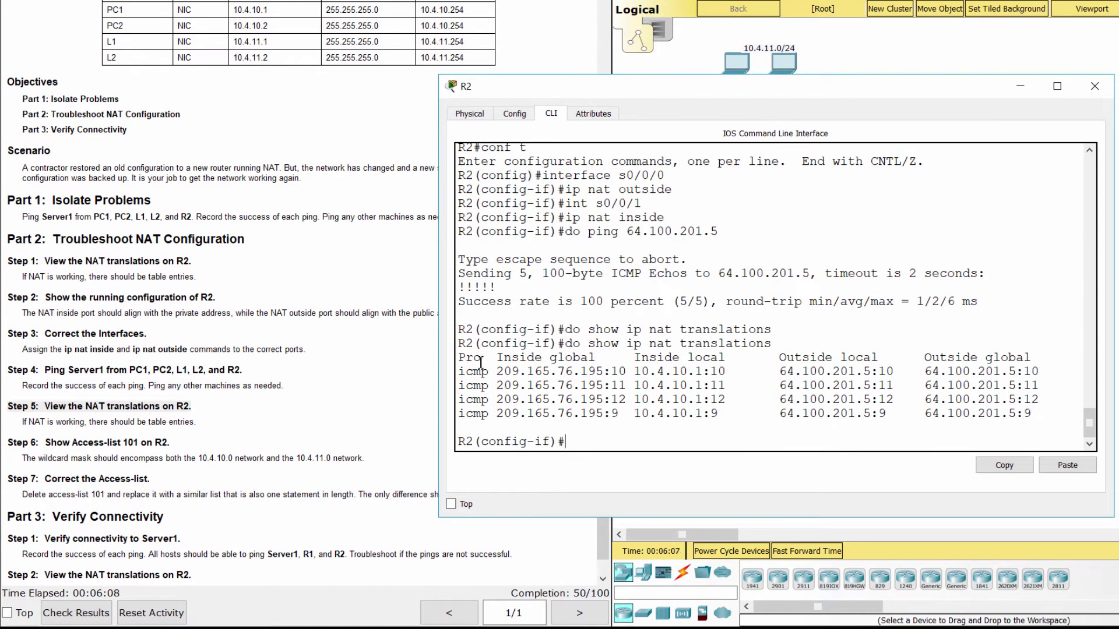
left_click_drag(458, 357, 1018, 415)
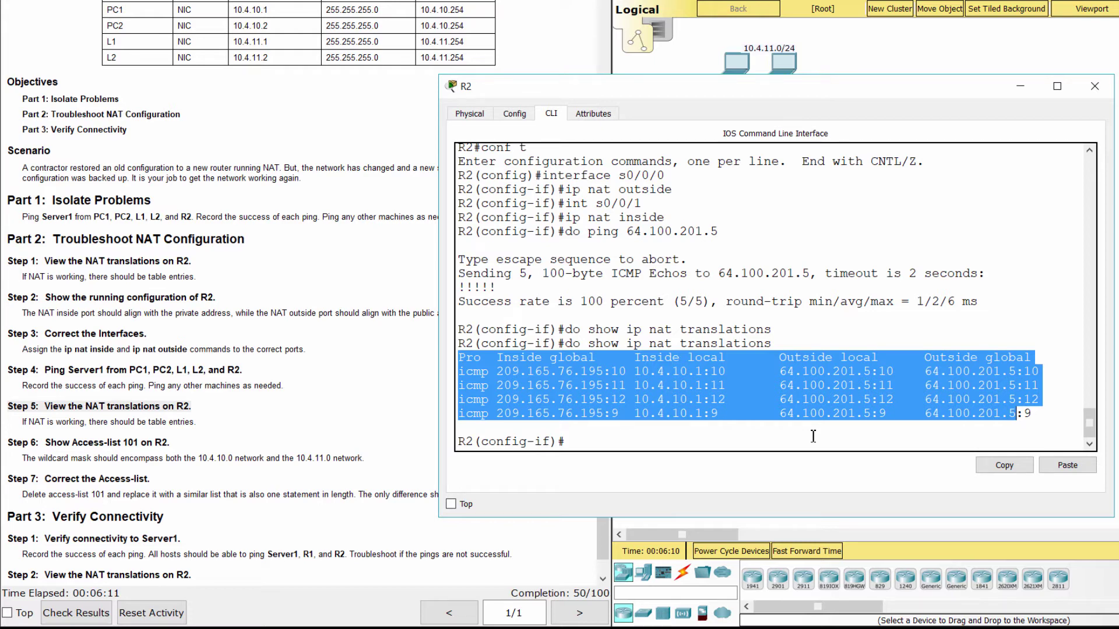
Read the Step 6 instructions about checking the access list.
left_click(256, 434)
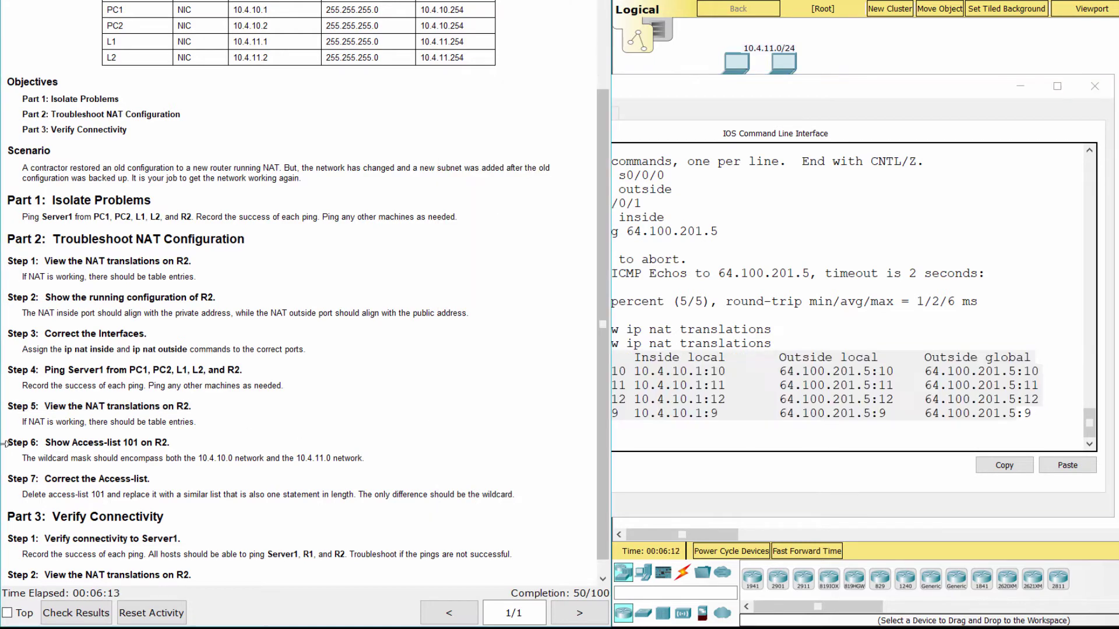
left_click_drag(7, 443, 185, 442)
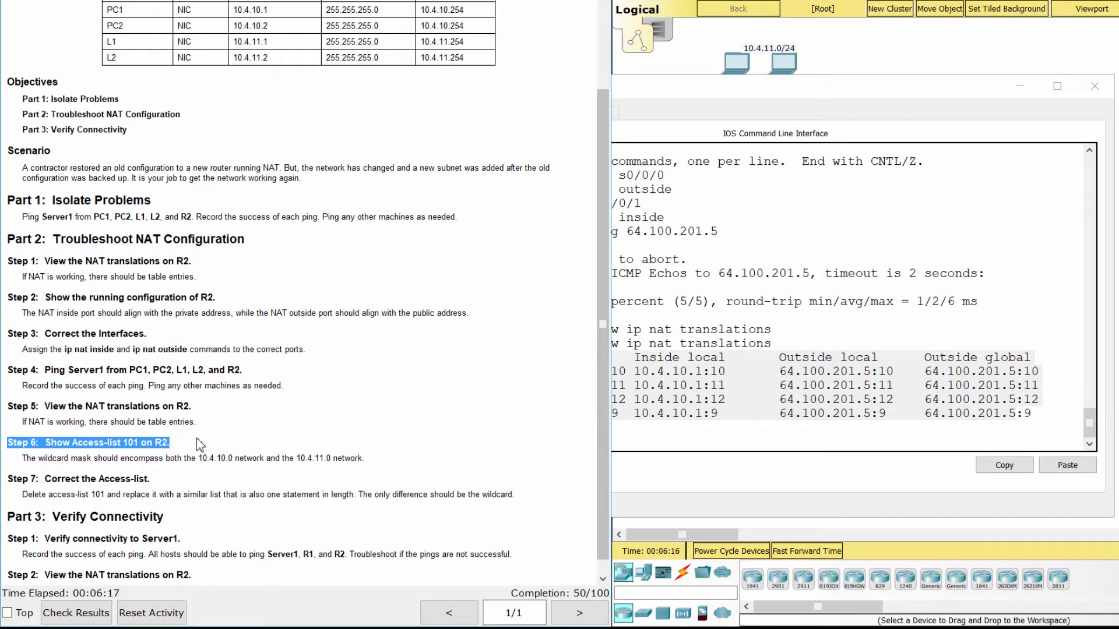
left_click(200, 446)
scroll(26, 463, "down", 1)
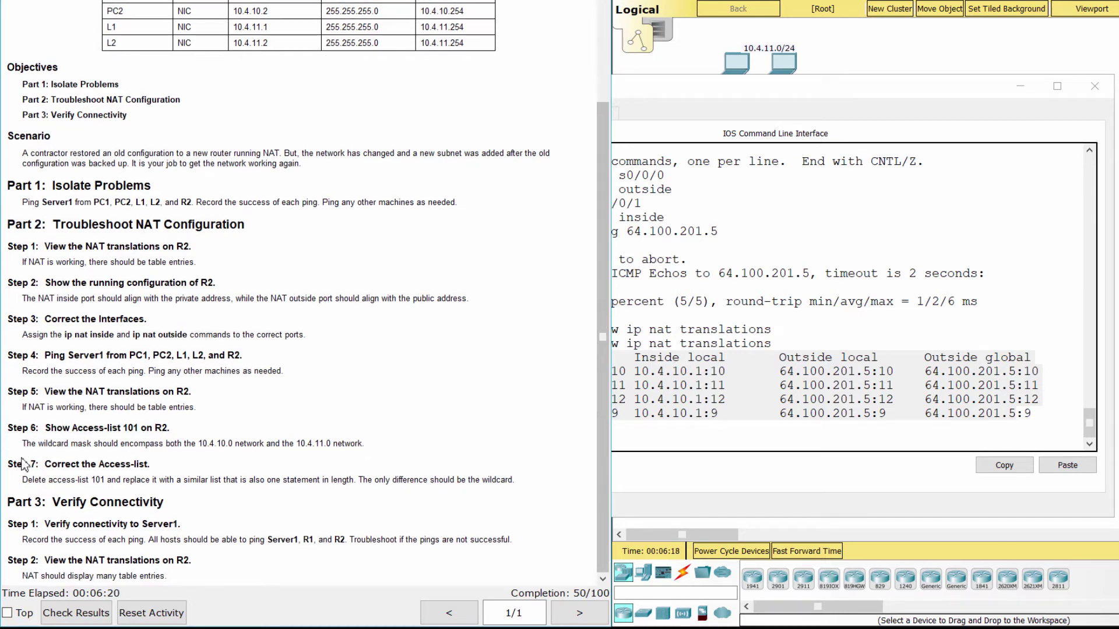
left_click_drag(23, 443, 364, 444)
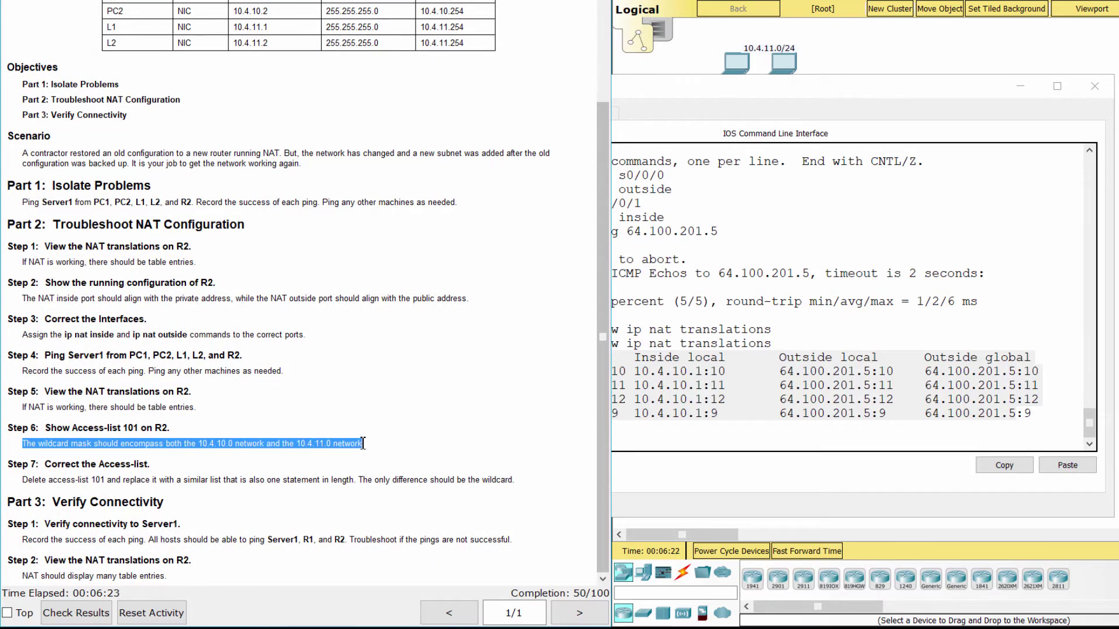
Run do show access-list on R2 and highlight list 101's 0.0.0.255 wildcard.
left_click(769, 496)
type("d")
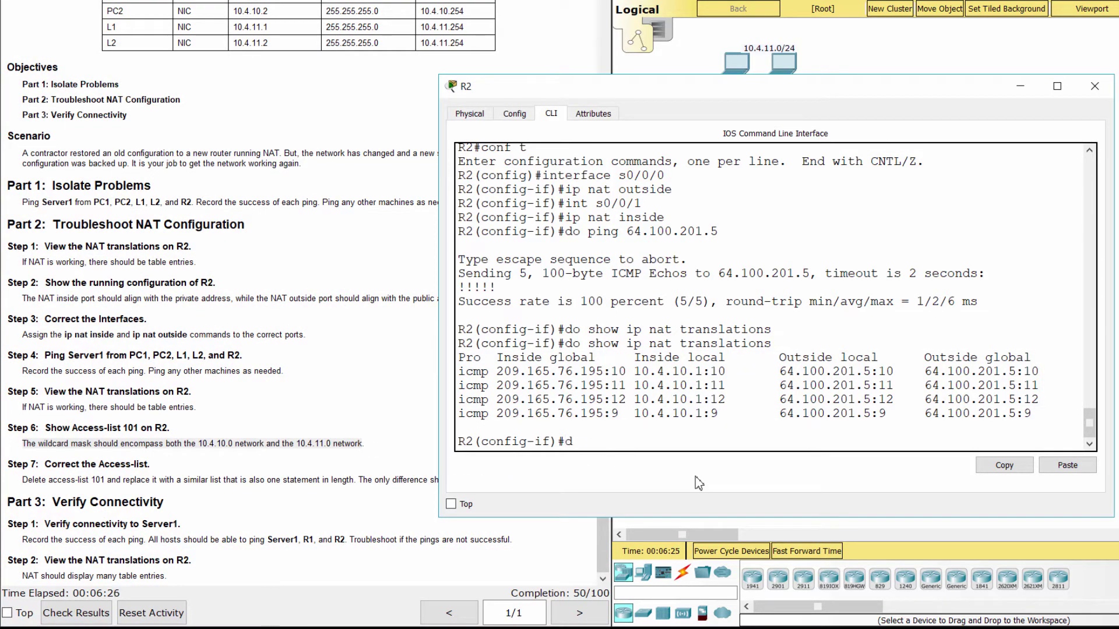
type("o show access-list")
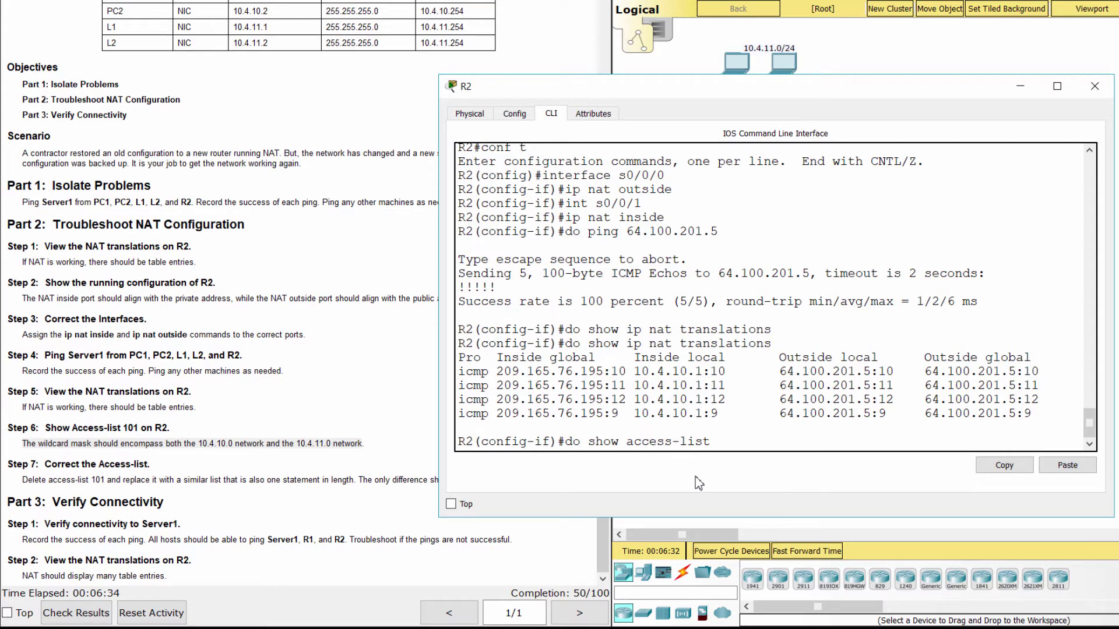
key("Return")
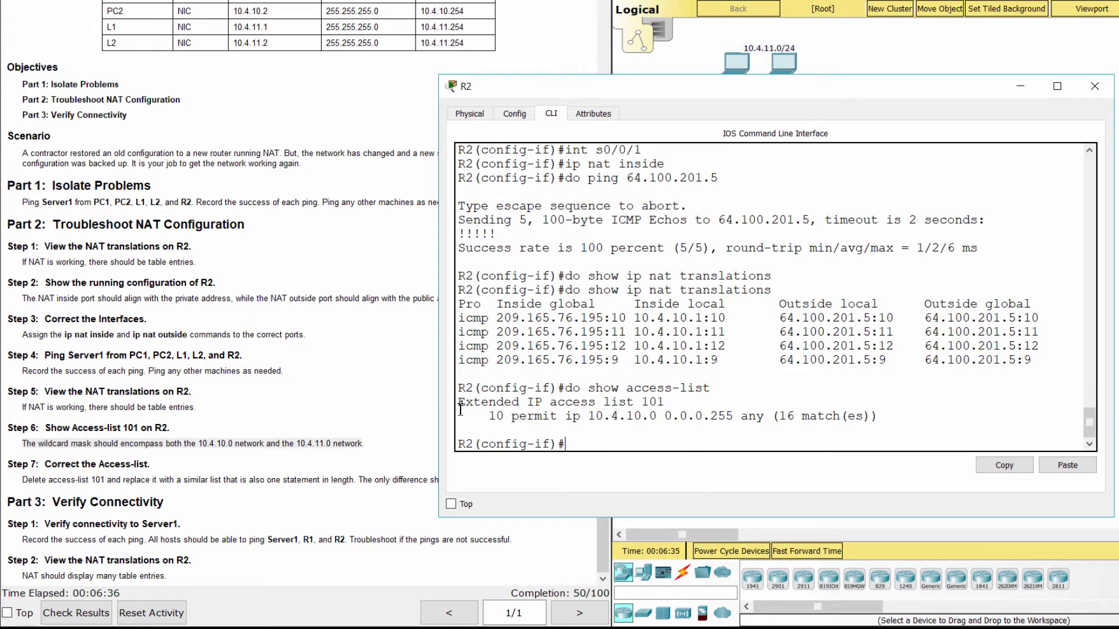
left_click_drag(462, 407, 695, 410)
left_click(612, 423)
left_click_drag(490, 415, 874, 415)
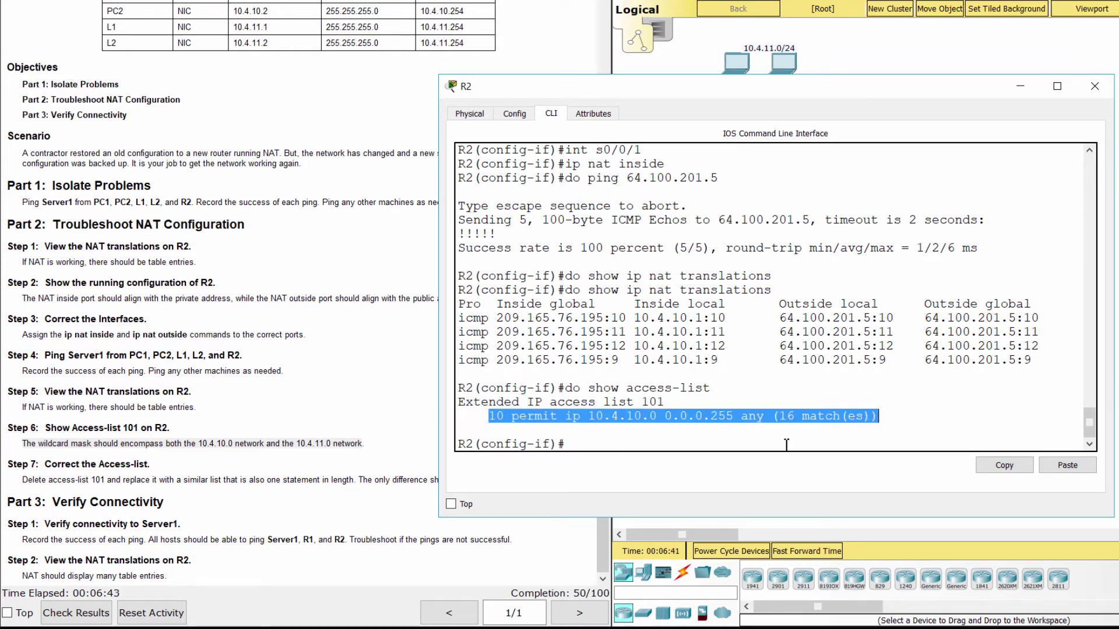
left_click(707, 443)
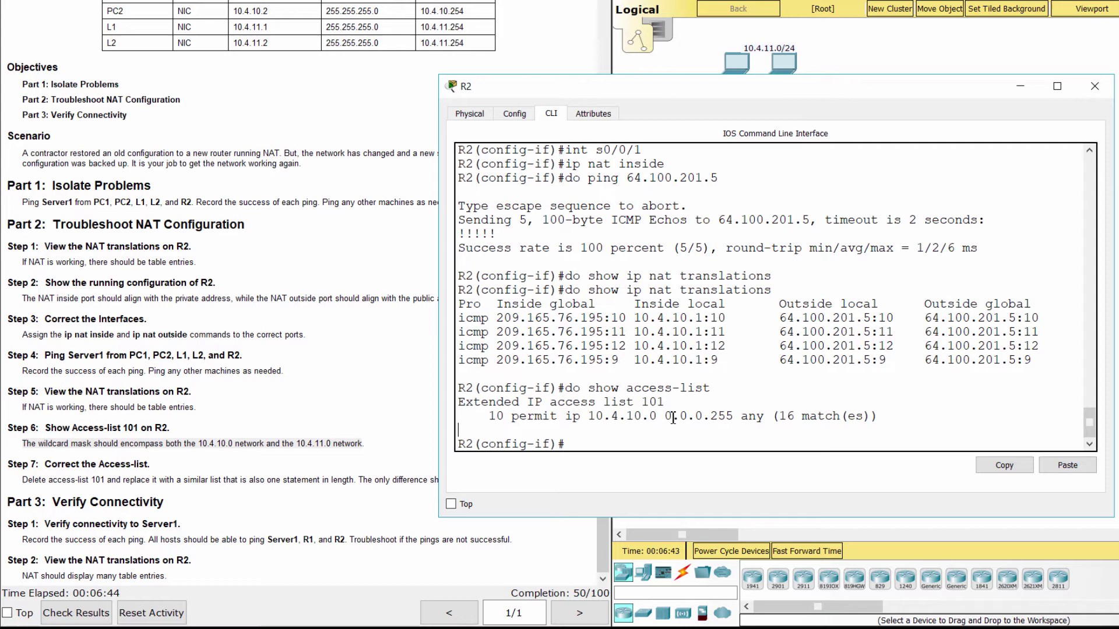
left_click_drag(668, 418, 733, 417)
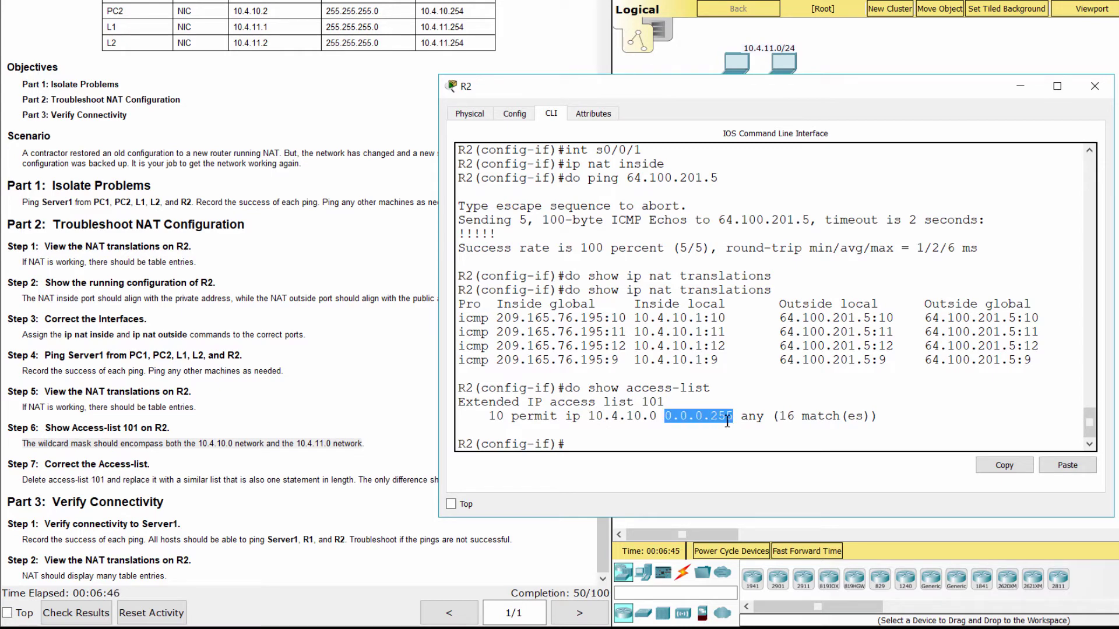
left_click(252, 445)
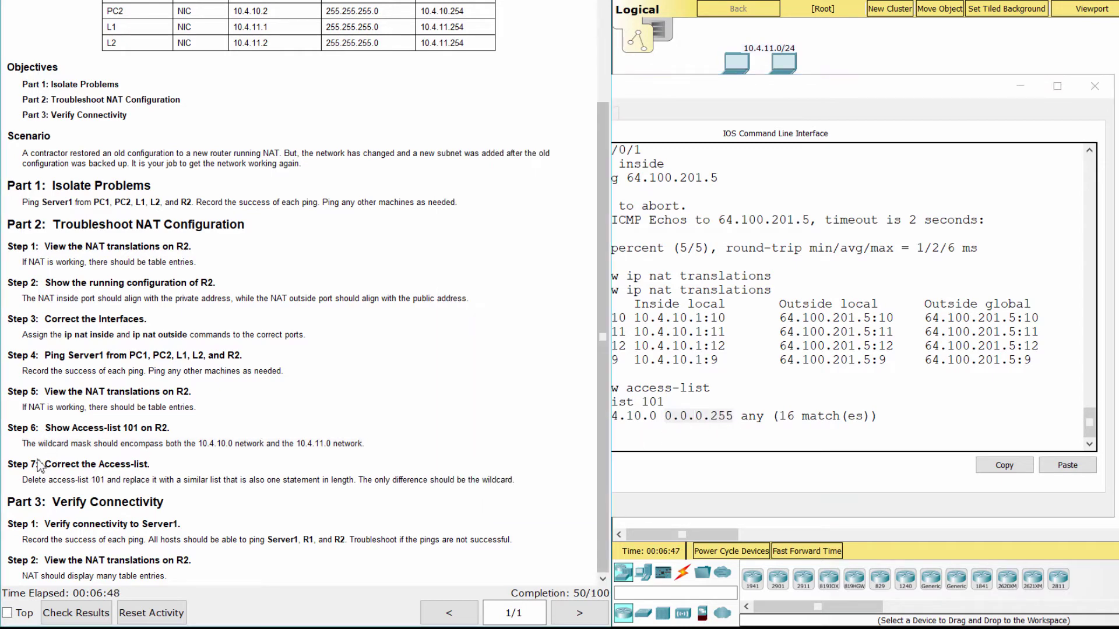
left_click_drag(11, 465, 181, 475)
left_click(182, 475)
left_click_drag(22, 479, 127, 476)
left_click_drag(22, 479, 519, 478)
left_click(662, 477)
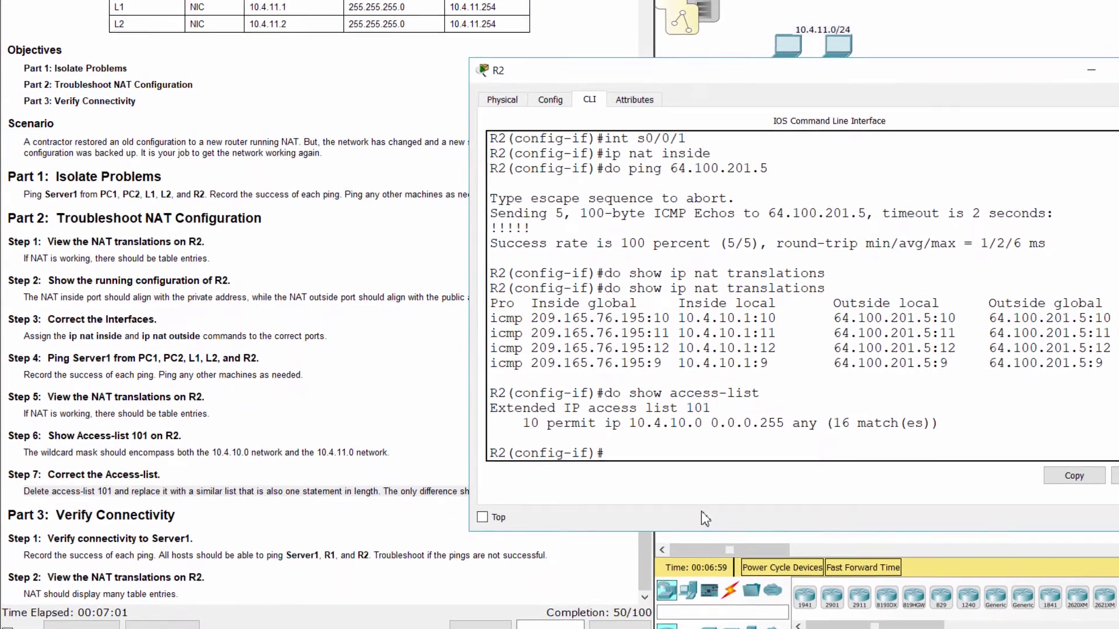
Exit interface mode, delete extended ACL 101, and begin recreating it with ip access-list extended 101.
type("ex")
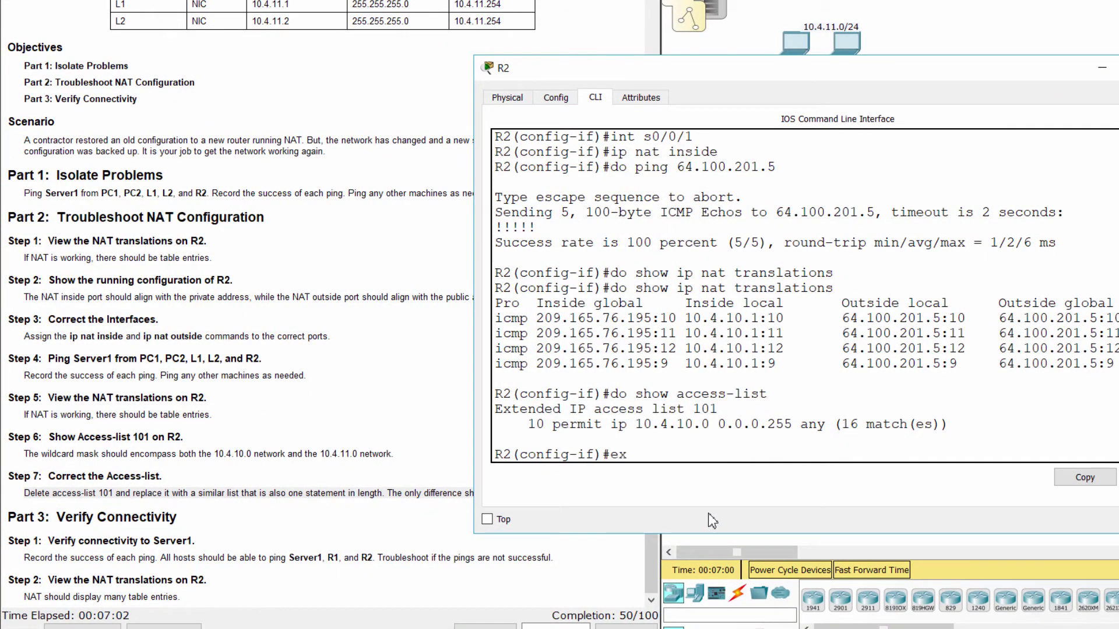
type("it")
key("Return")
type("n")
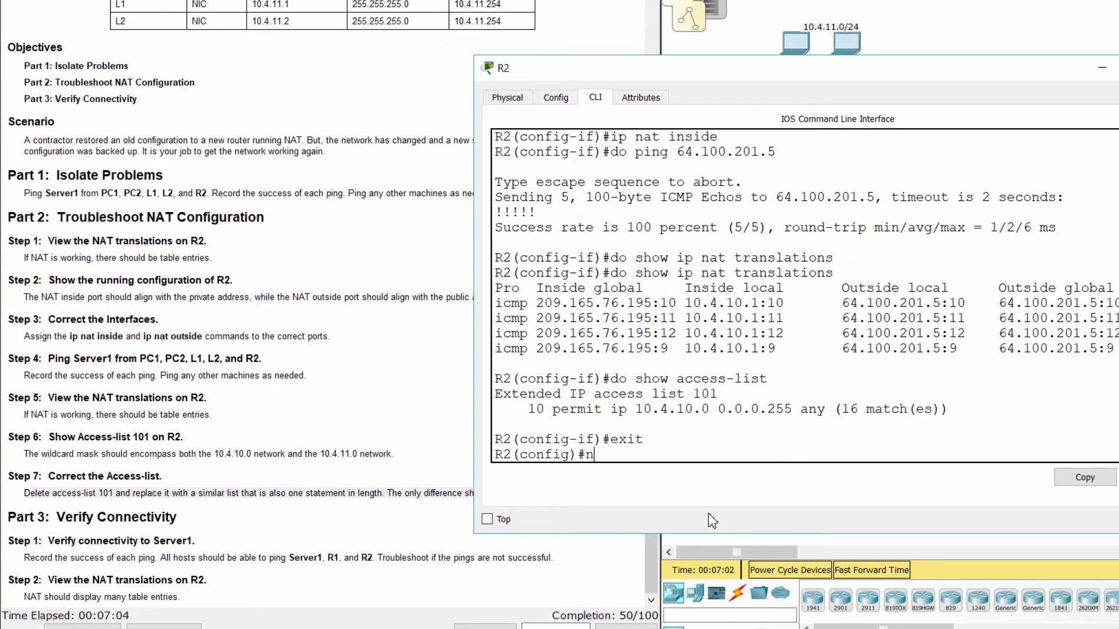
type("o ip access-list")
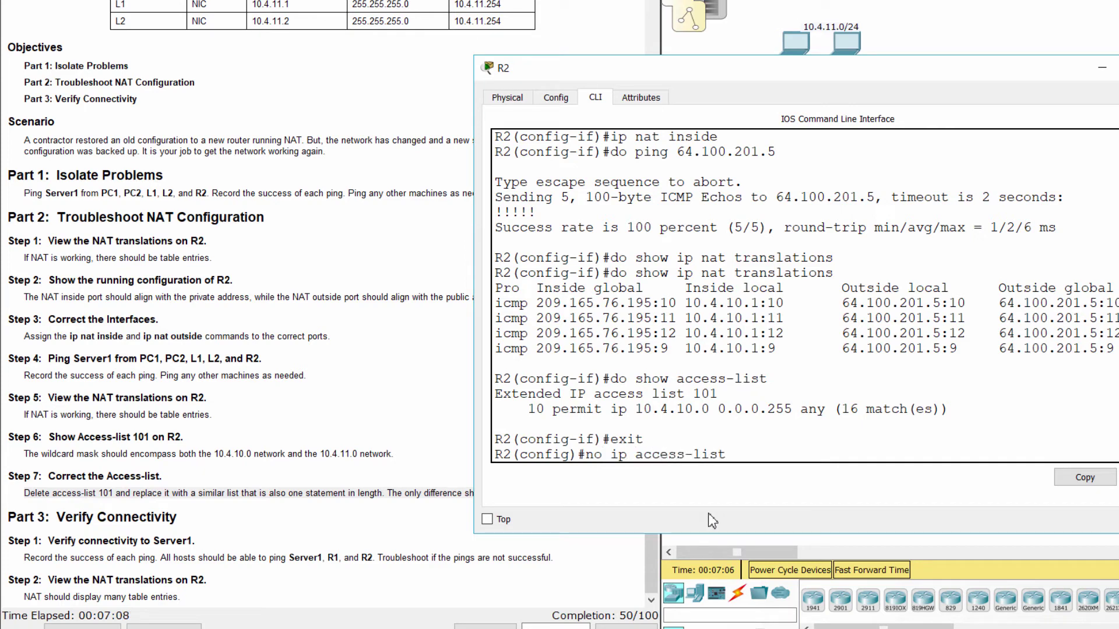
type(" extended 10")
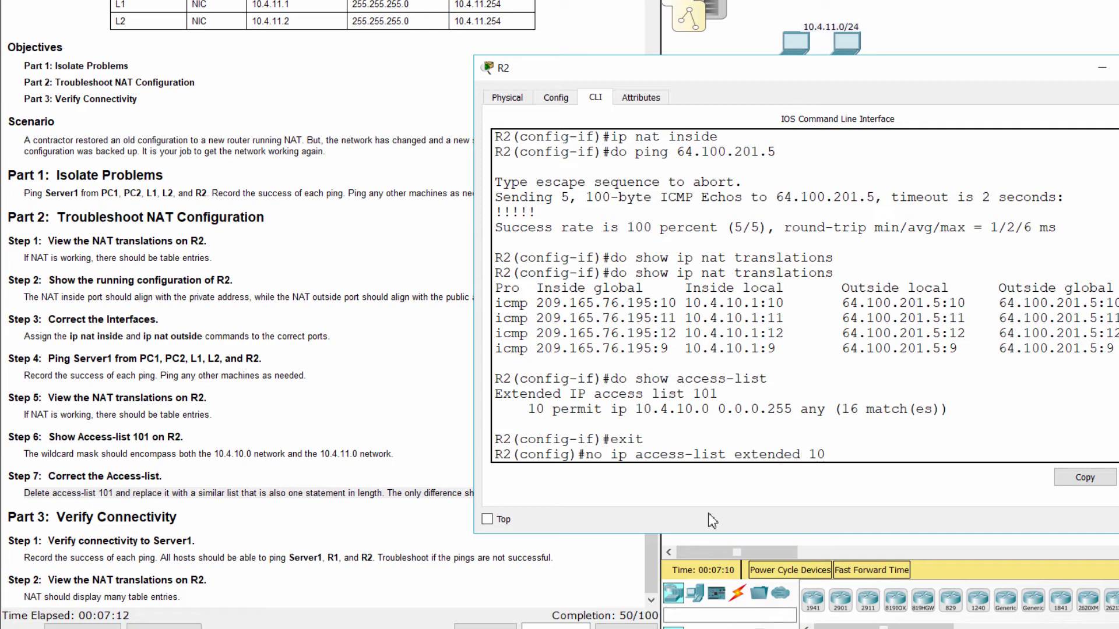
type("1")
key("Return")
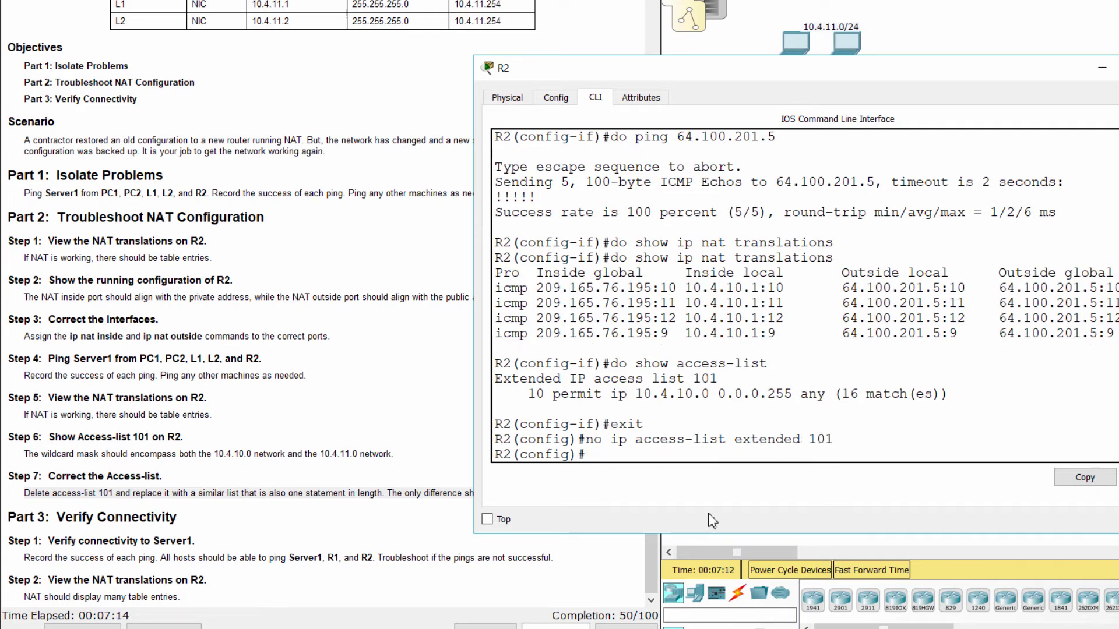
type("ip access-list")
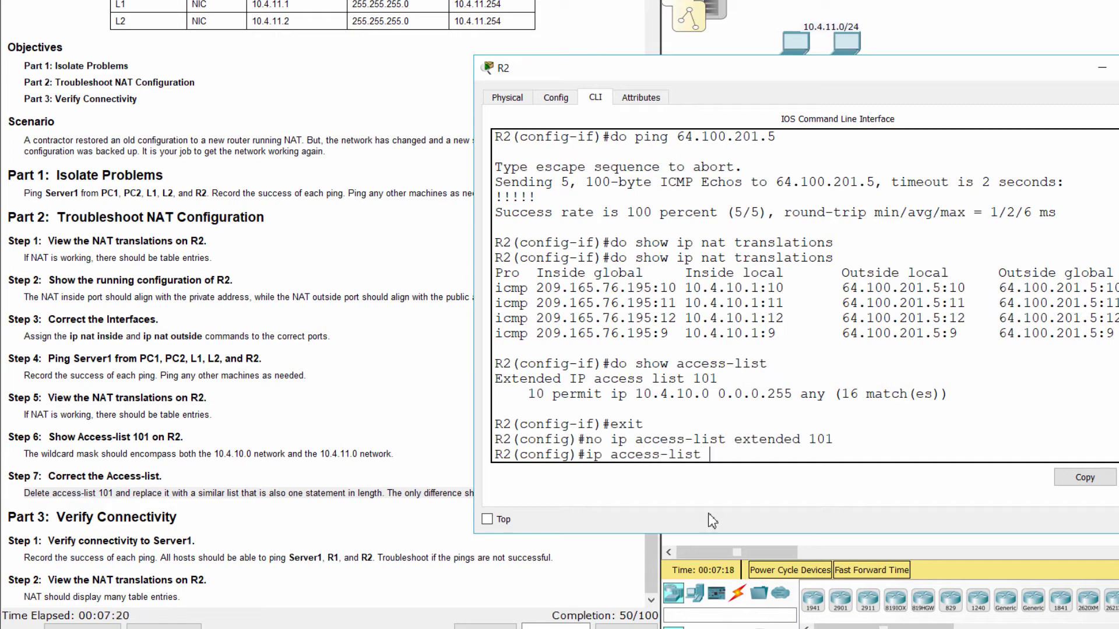
type(" extended 101")
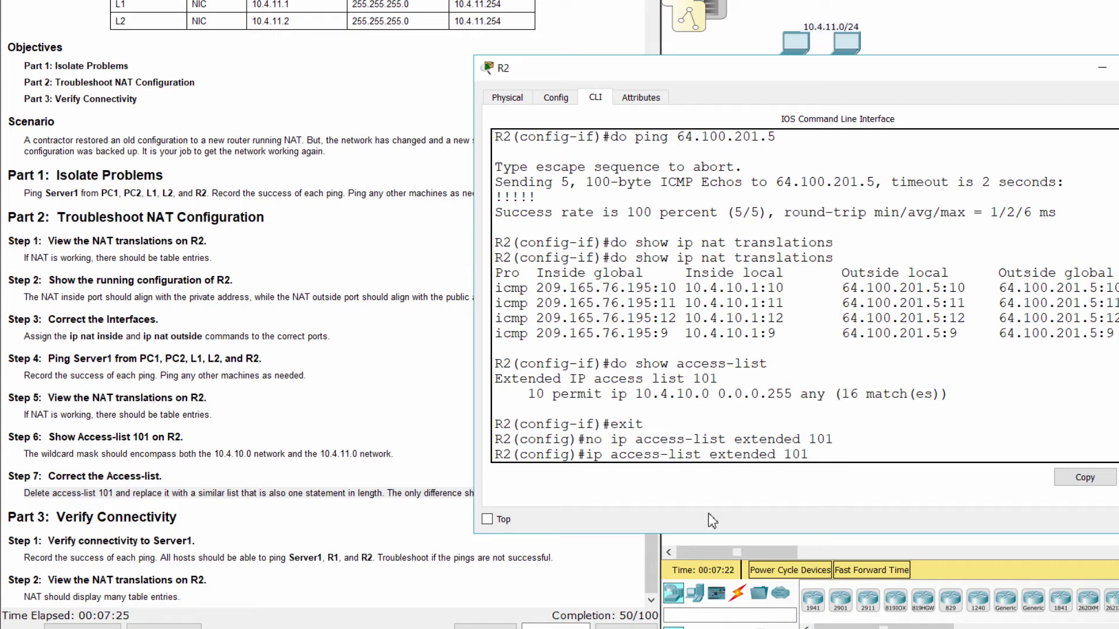
Recreate access list 101 on R2 with 'permit ip 10.4.10.0 0.0.1.255 any'.
key("Return")
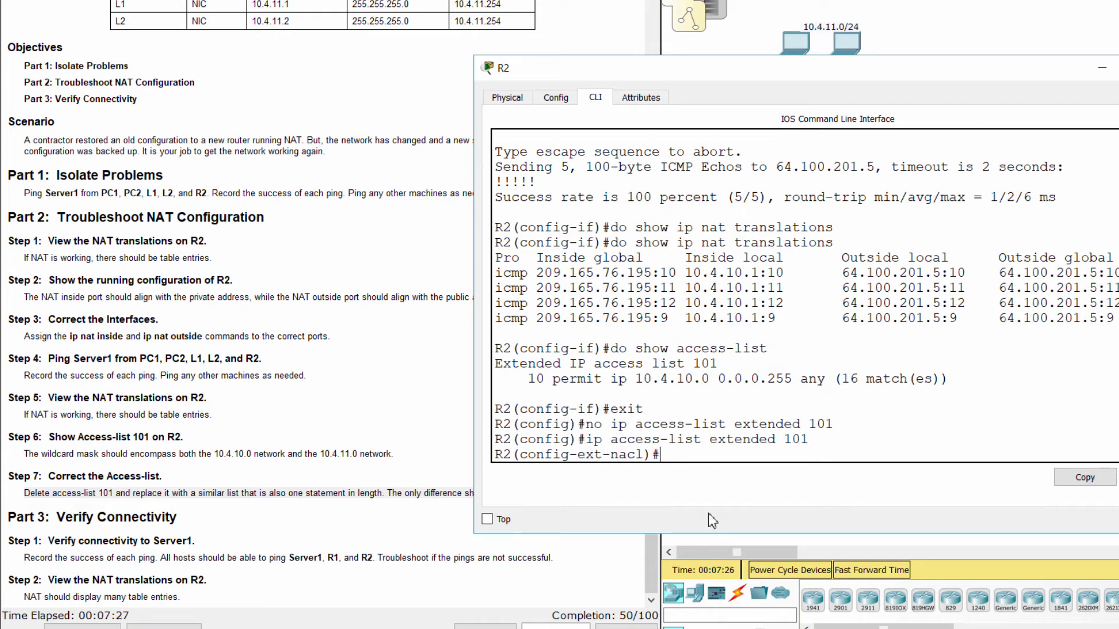
type("permit ip 10")
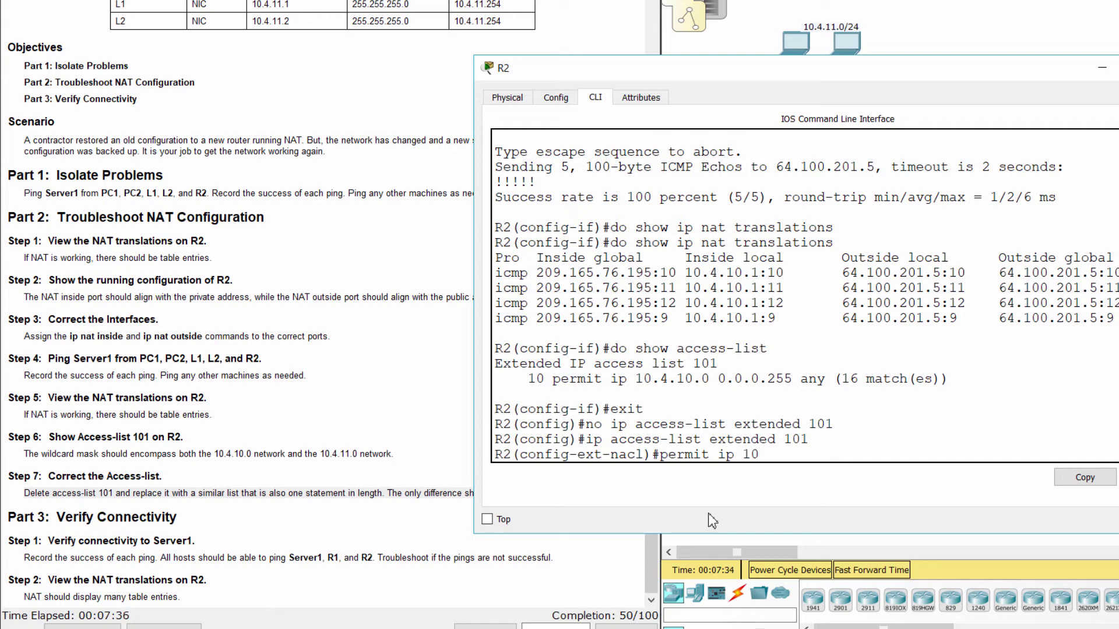
type(".4.10.0 0.0.1.255 any")
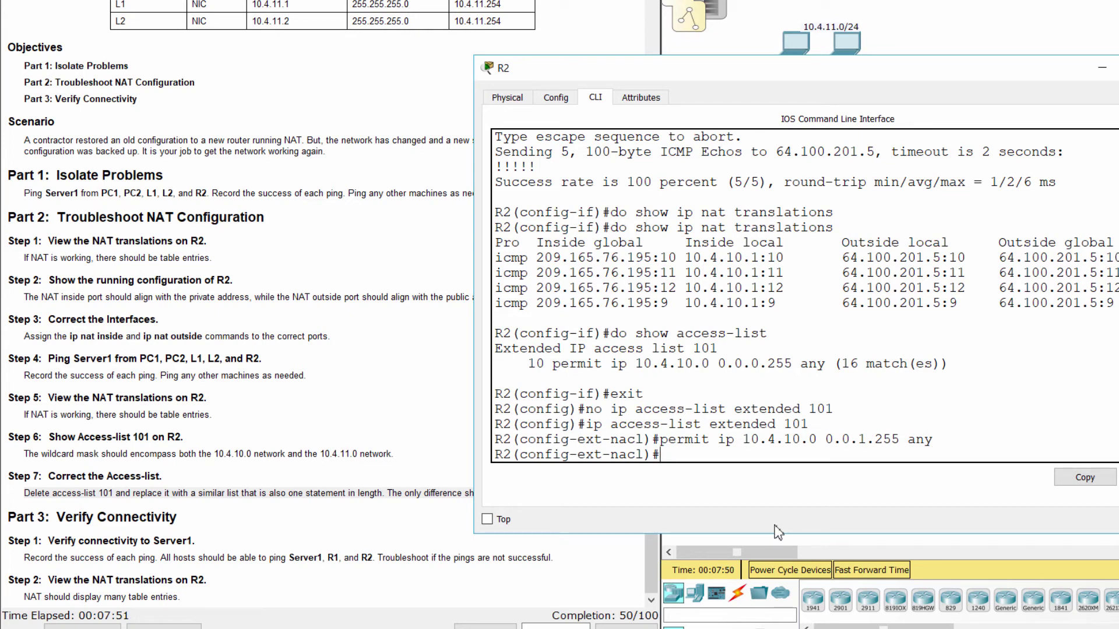
Display R2's running configuration with 'do show run', paging down to the access-list section.
type("do show run")
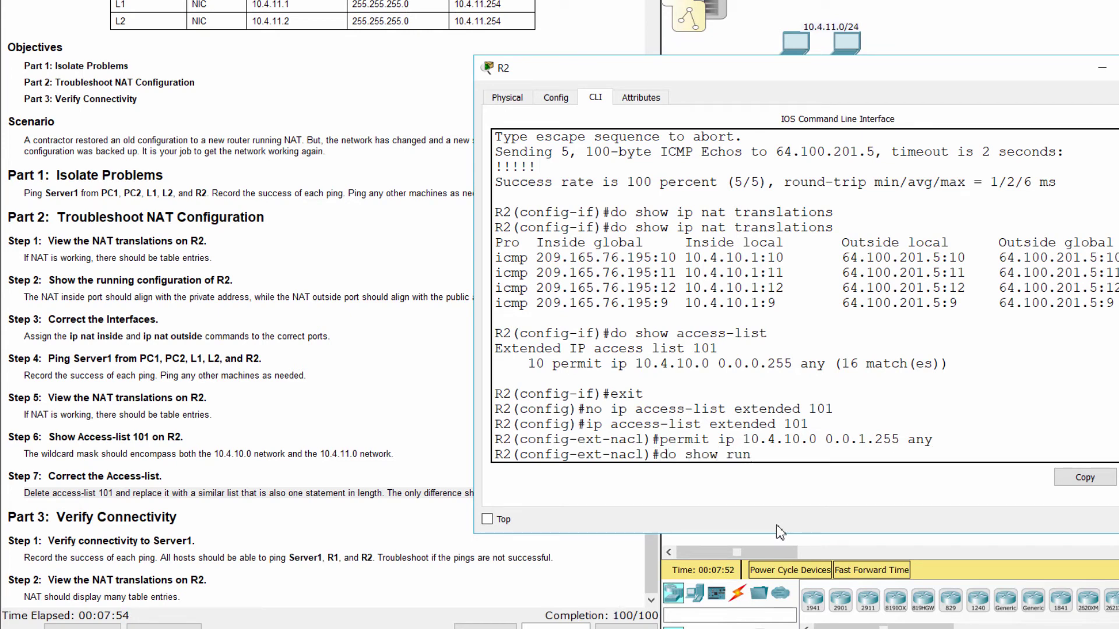
key("Return")
key("space")
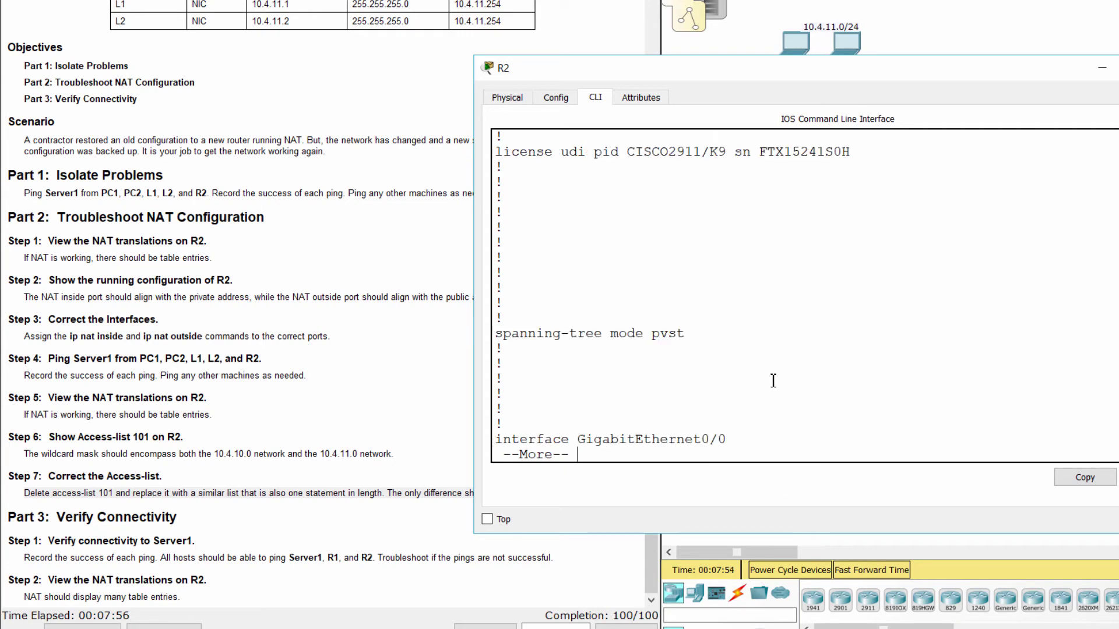
key("space")
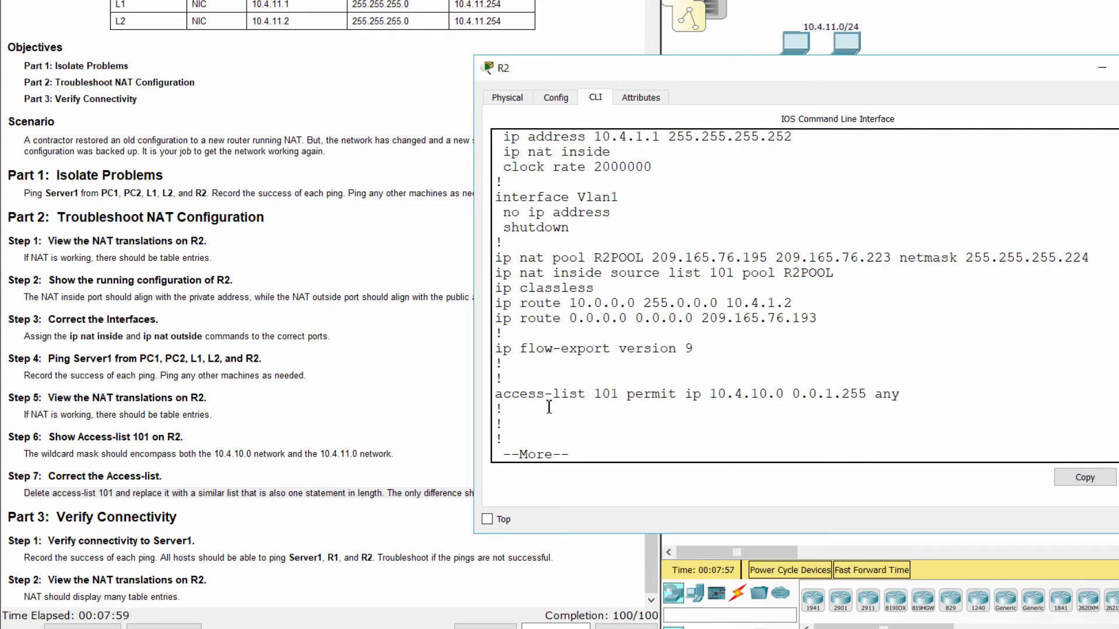
Highlight the access-list 101 line and the ip nat outside/inside lines on Serial0/0/0 and Serial0/0/1.
left_click_drag(496, 394, 905, 395)
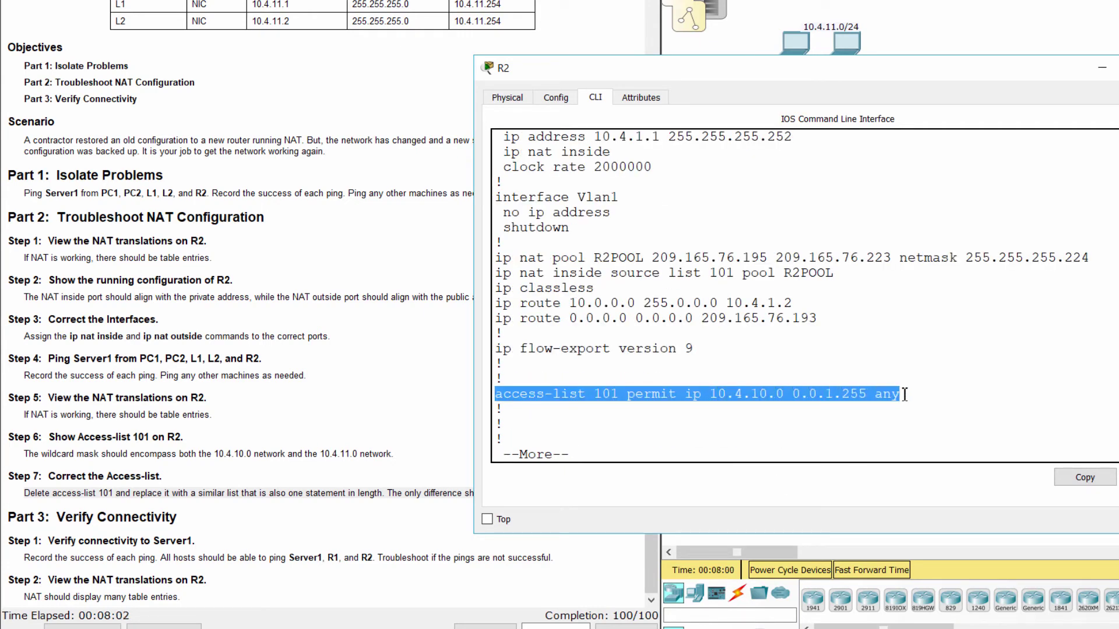
left_click_drag(496, 258, 853, 279)
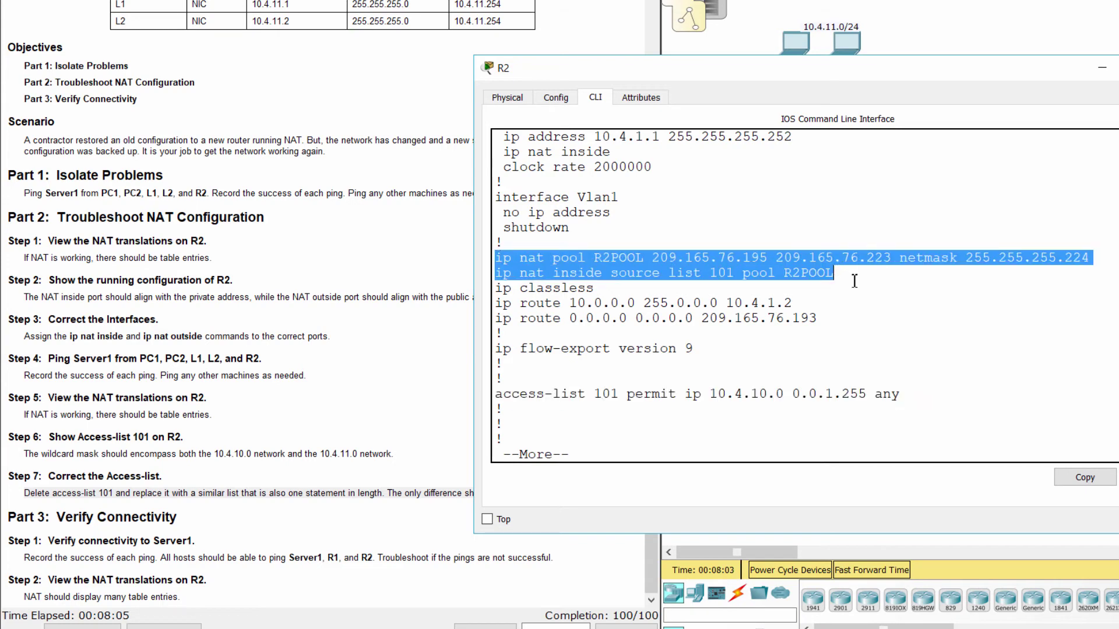
scroll(838, 295, "up", 3)
scroll(838, 295, "up", 2)
left_click_drag(496, 256, 506, 237)
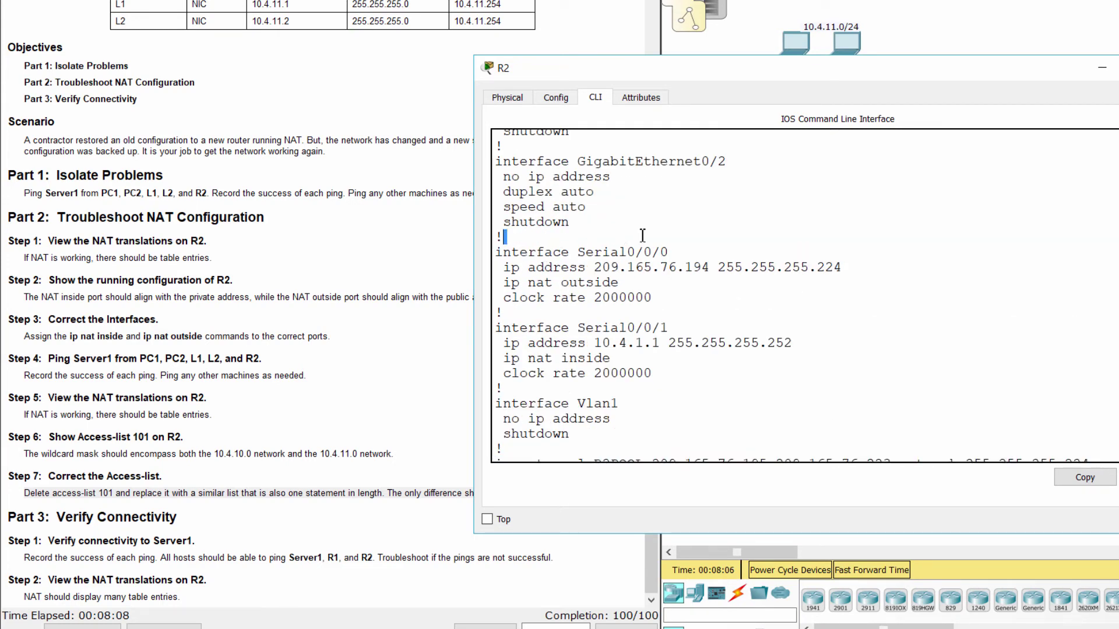
left_click_drag(503, 283, 619, 283)
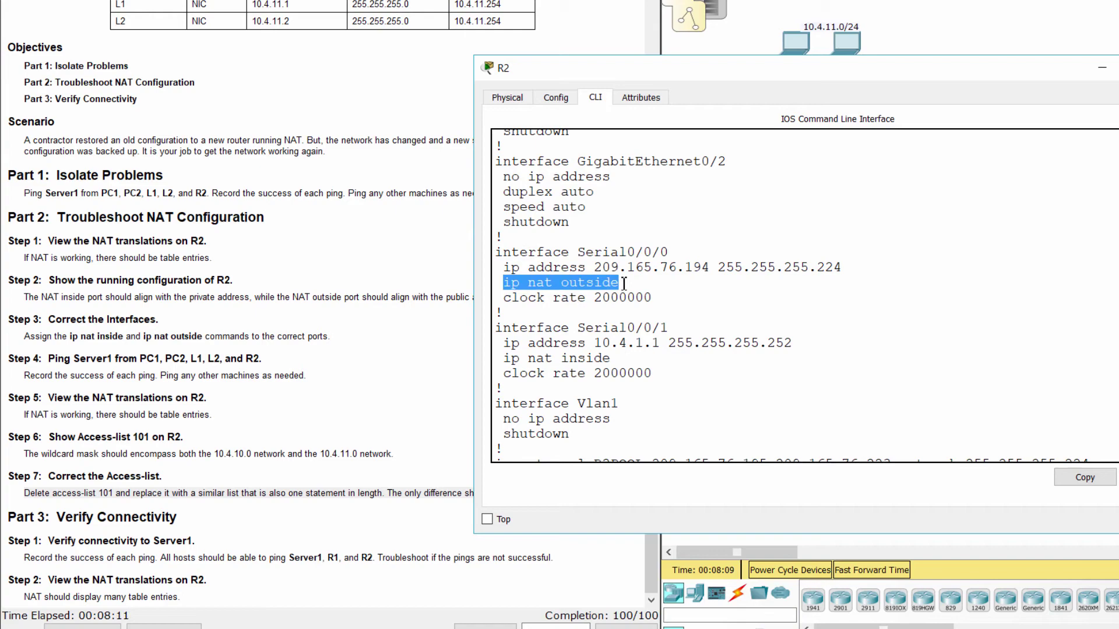
left_click_drag(495, 328, 670, 331)
left_click_drag(504, 358, 612, 358)
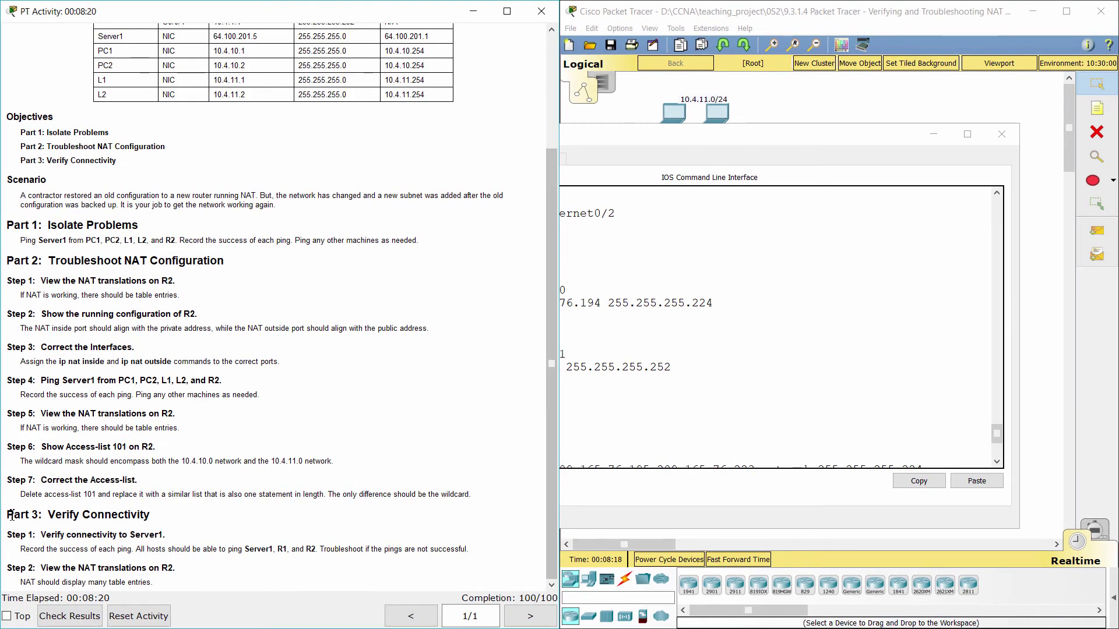
Highlight the Part 3: Verify Connectivity heading and its Server1 instruction in the activity text.
left_click_drag(5, 515, 172, 517)
left_click(184, 533)
left_click_drag(10, 538, 179, 533)
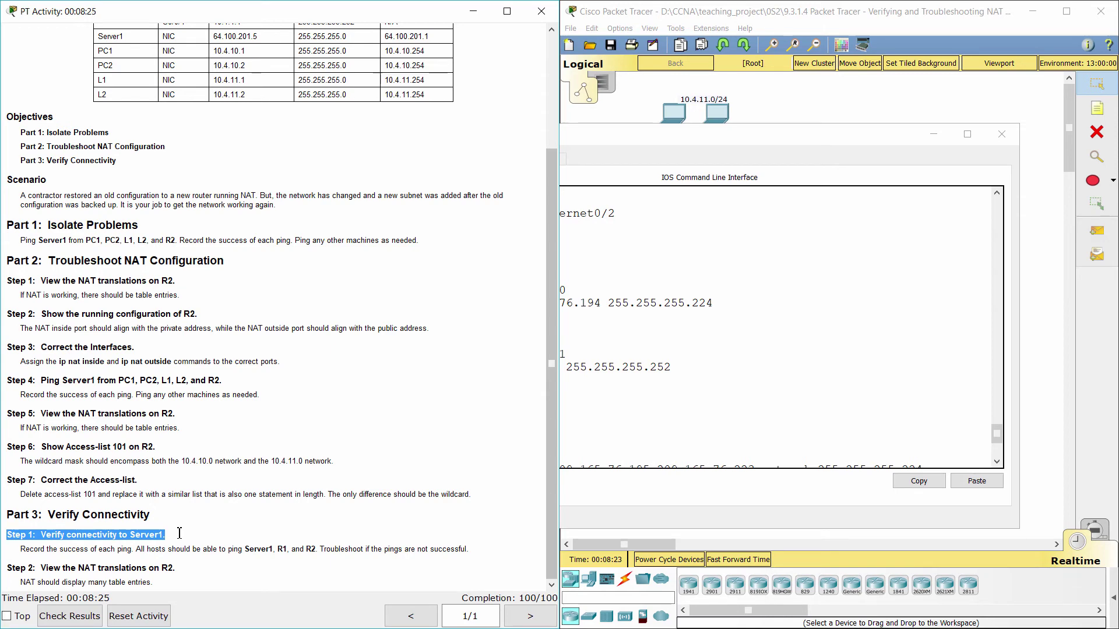
left_click(213, 539)
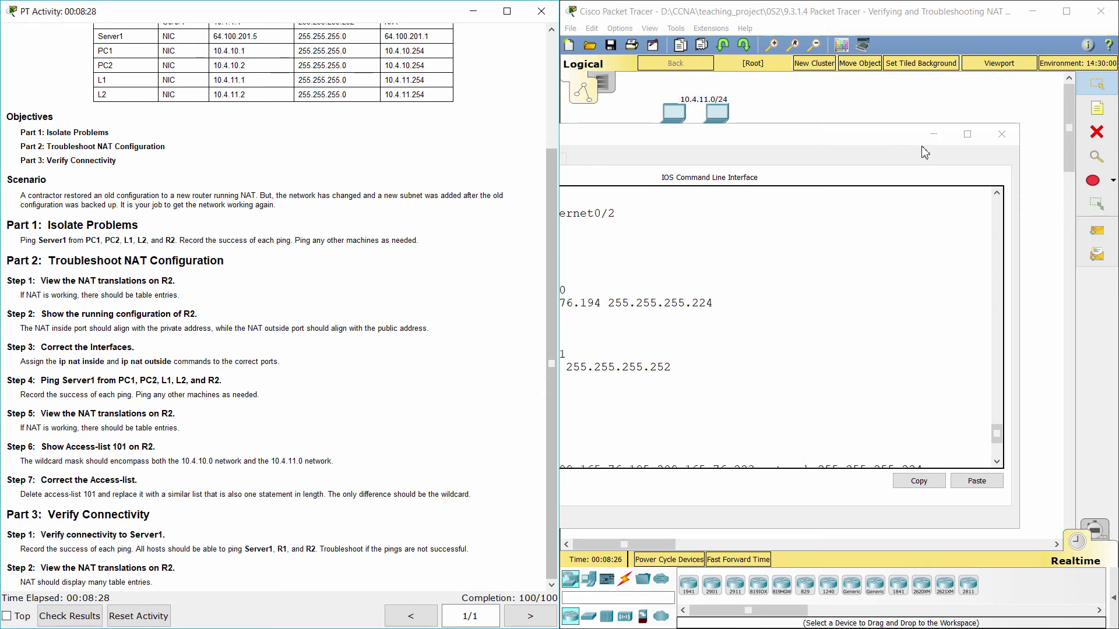
Rerun ping 64.100.201.5 from L2 and PC1, both reaching Server1 with 0% loss.
left_click(932, 134)
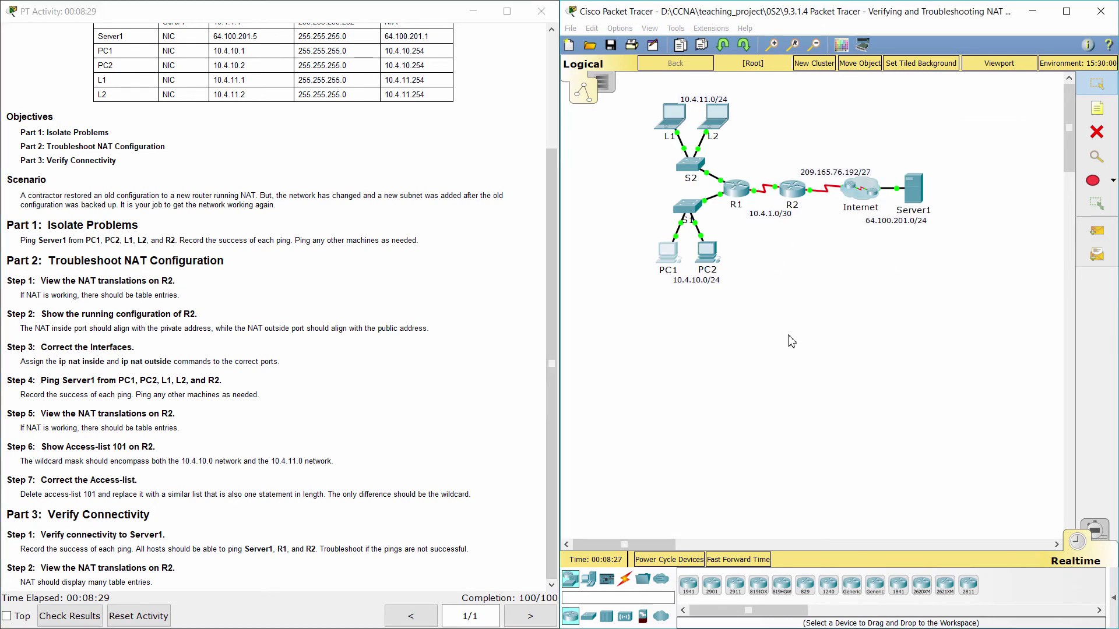
left_click(721, 116)
left_click(649, 195)
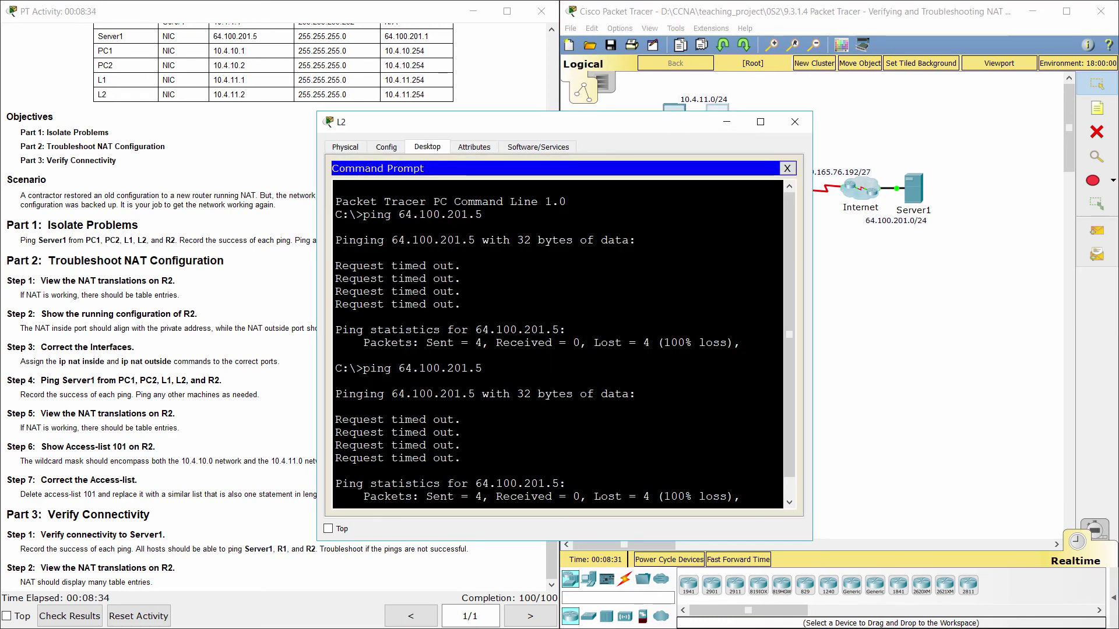
key("Up")
key("Return")
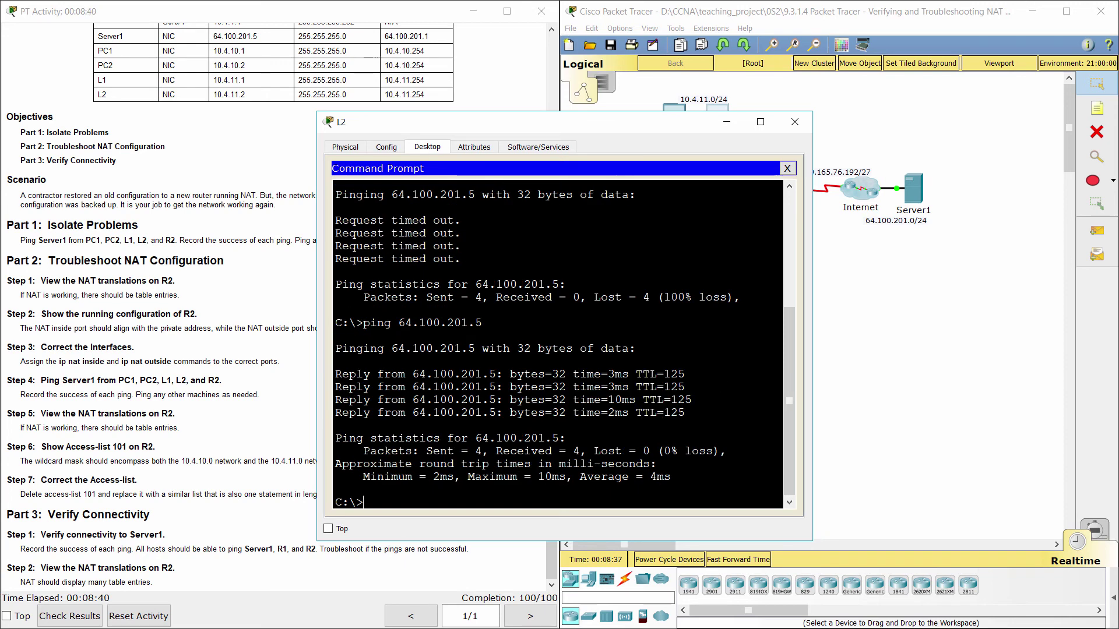
left_click(669, 257)
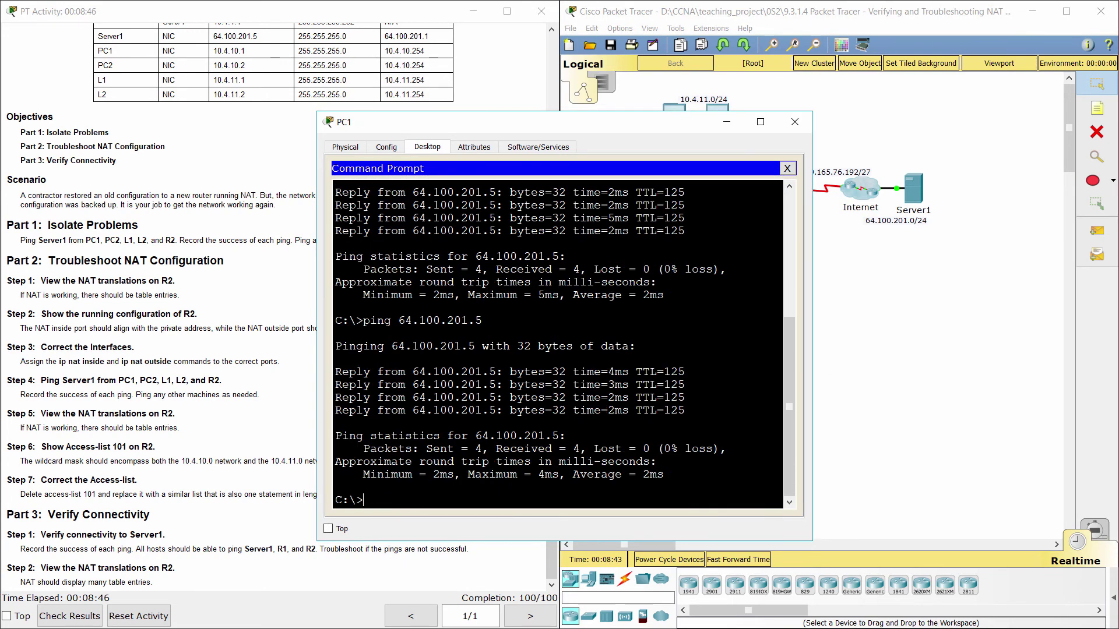
key("Up")
key("Return")
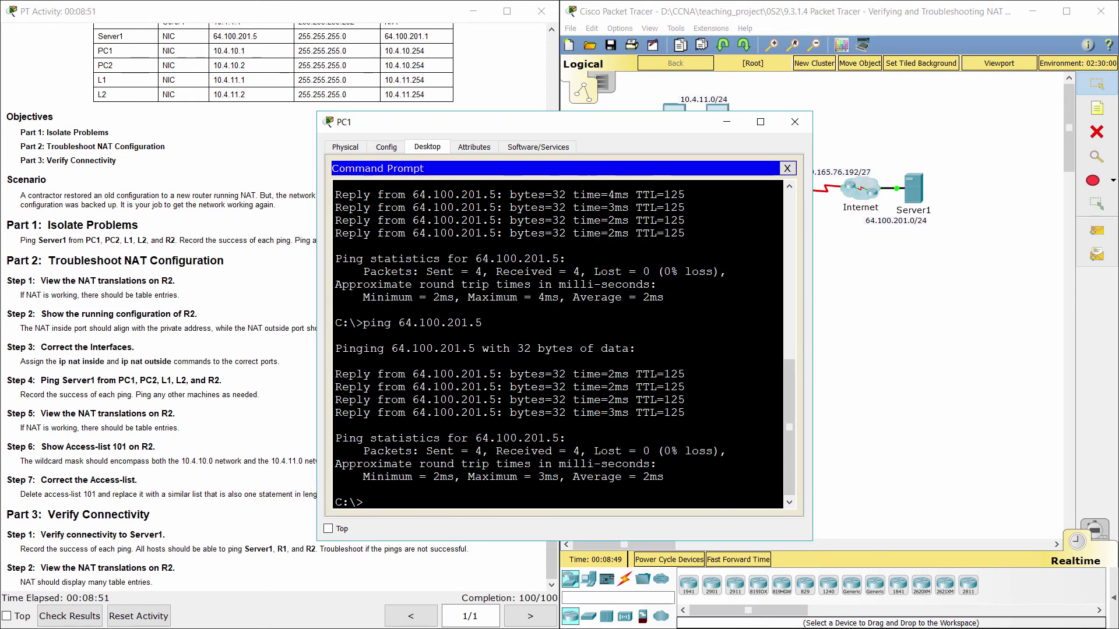
Highlight the Step 2 NAT translations instruction, then return to the network workspace.
left_click(264, 594)
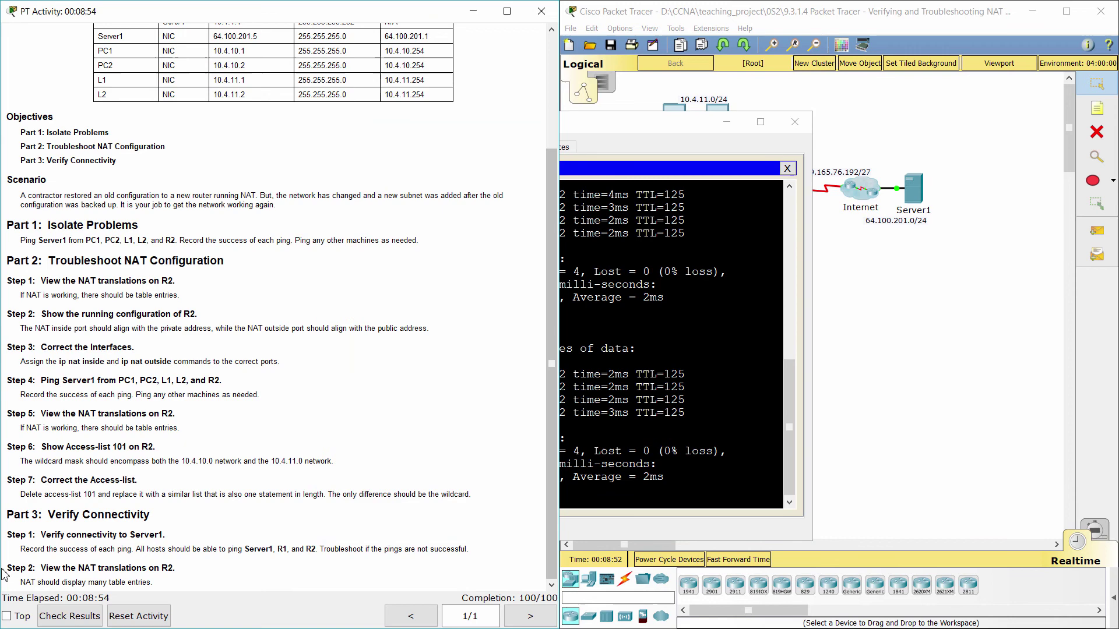
left_click_drag(6, 568, 187, 555)
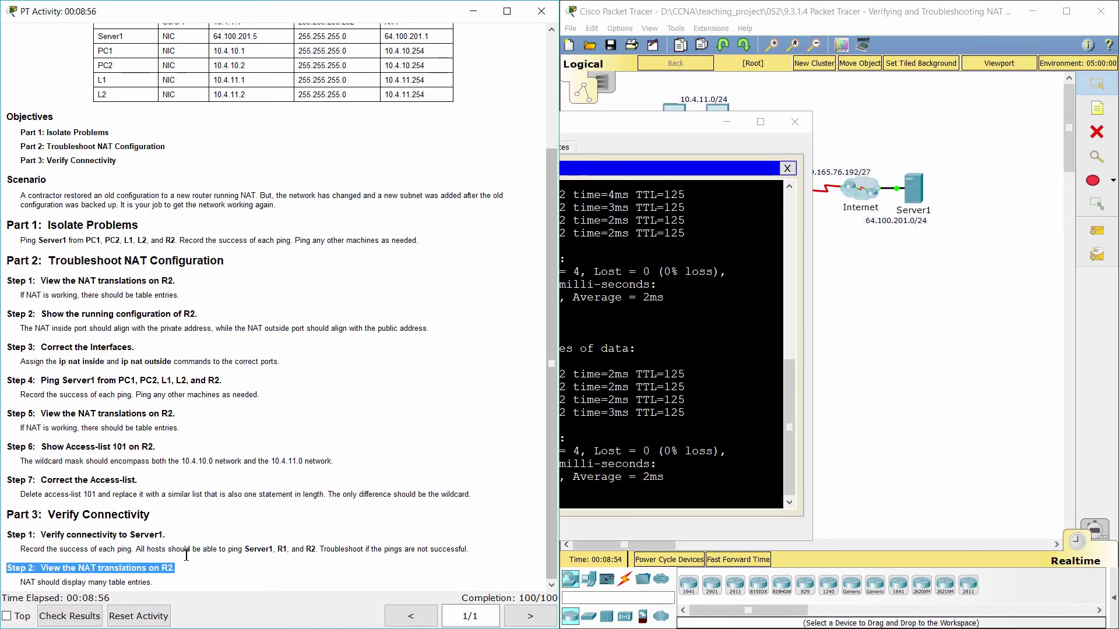
left_click(863, 321)
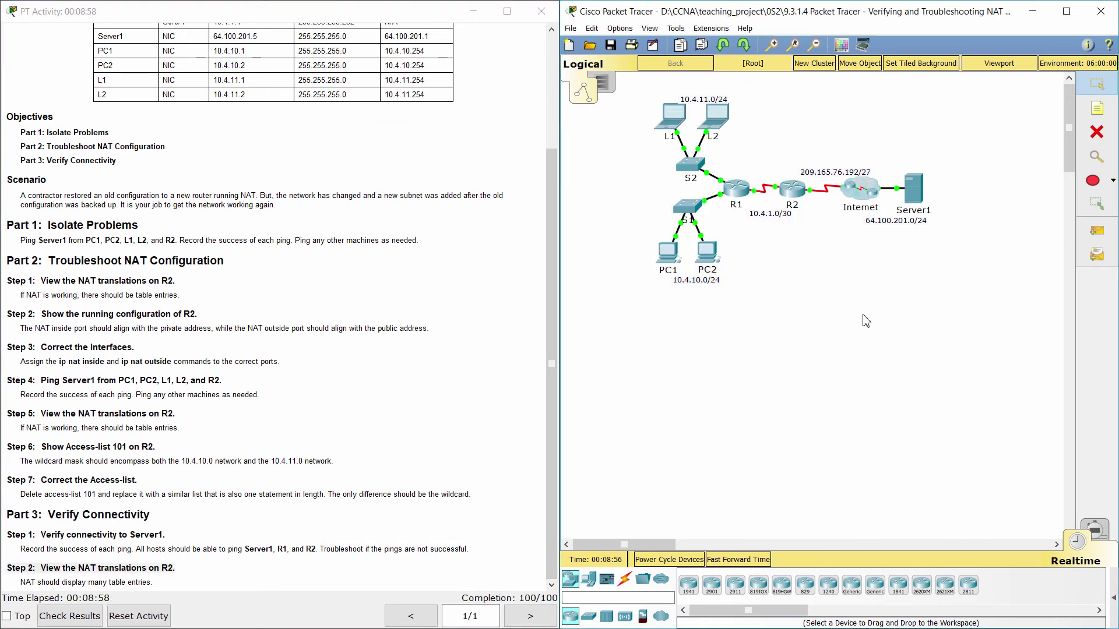
Highlight the activity note that R2's NAT table should show many entries.
left_click(803, 197)
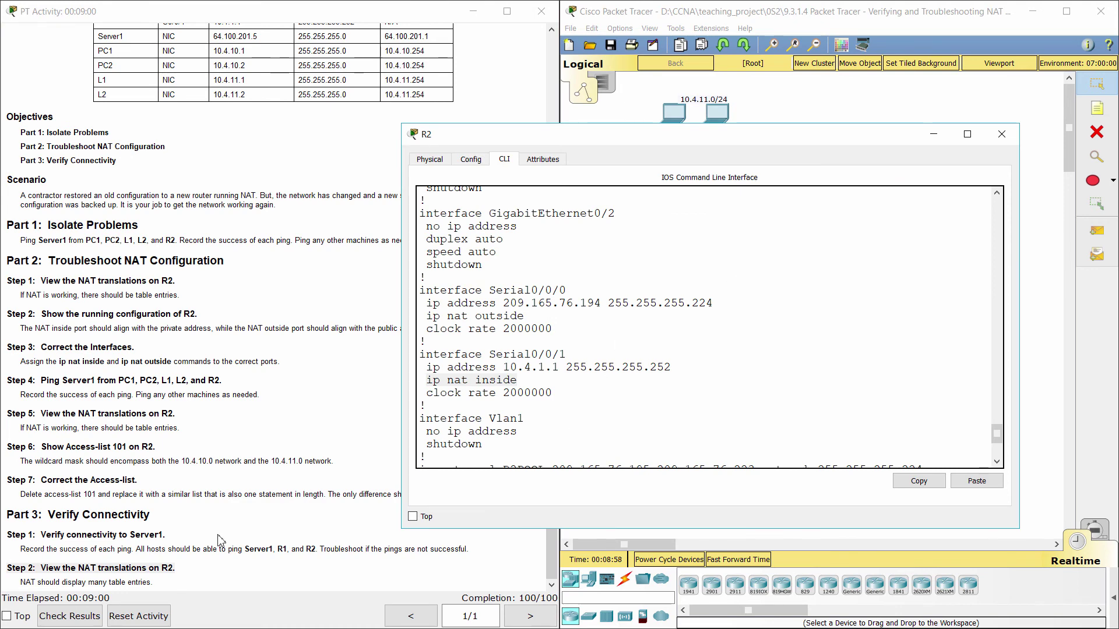
left_click(159, 551)
scroll(23, 569, "up", 1)
scroll(58, 592, "down", 1)
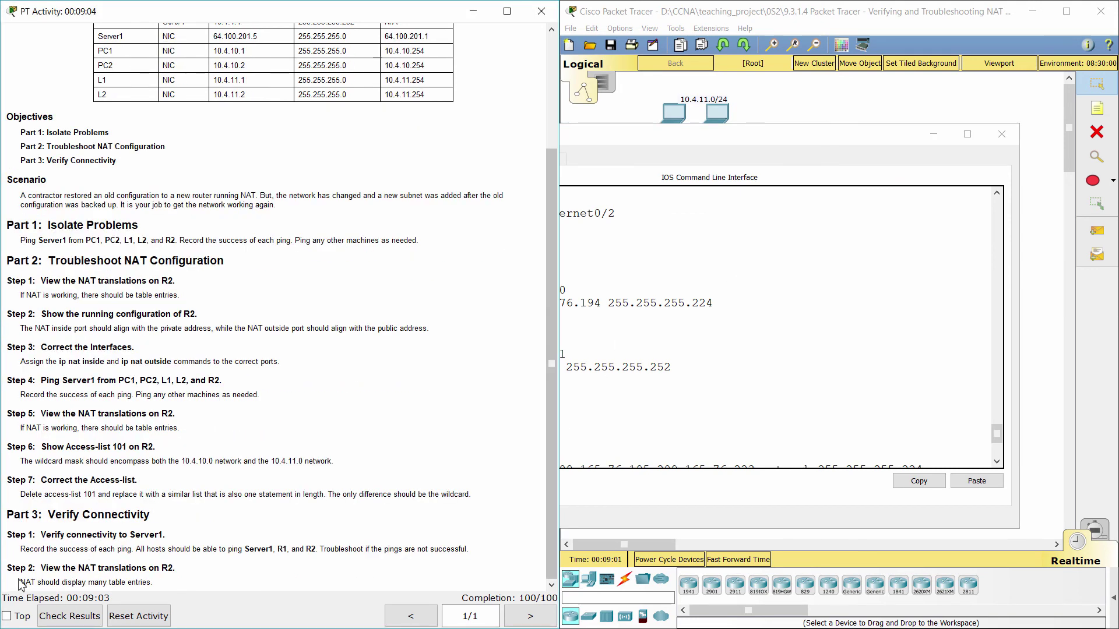
left_click_drag(23, 584, 155, 583)
Run 'do show ip nat translations' on R2 and highlight the 10.4.11.2 and 10.4.10.1 entries.
left_click(691, 450)
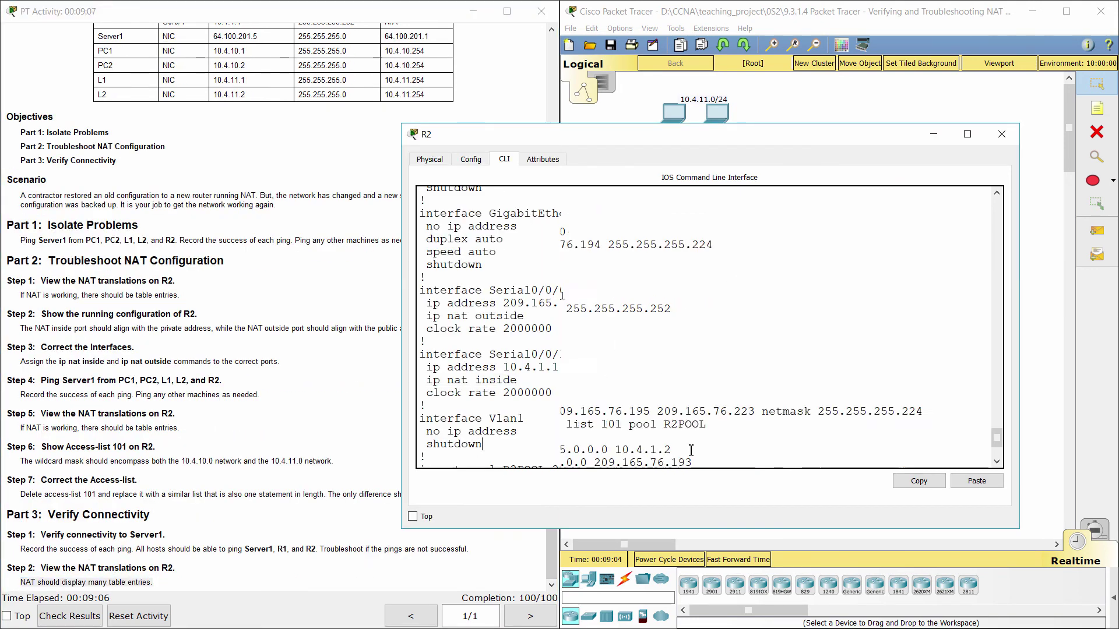
key("Return")
key("Return")
key("space")
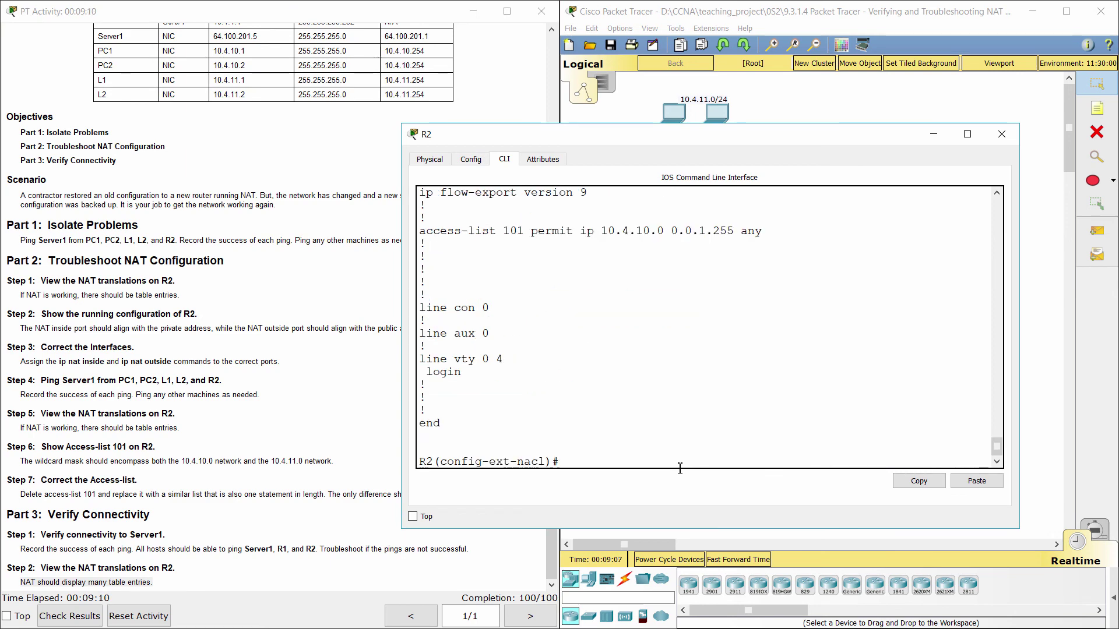
type("do sh")
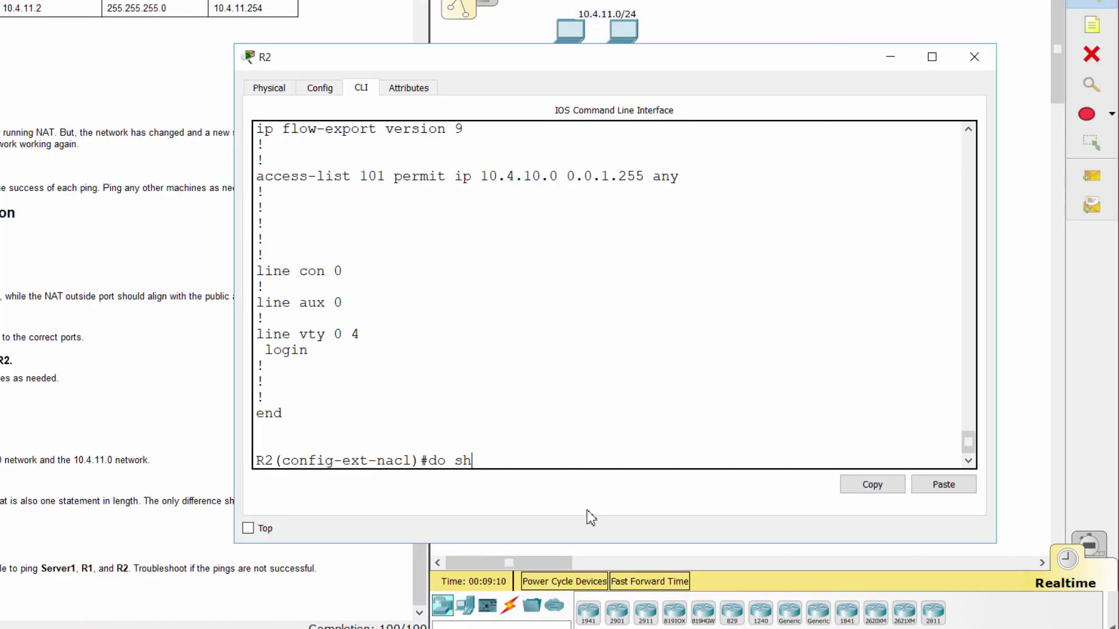
type("ow ip nat translations")
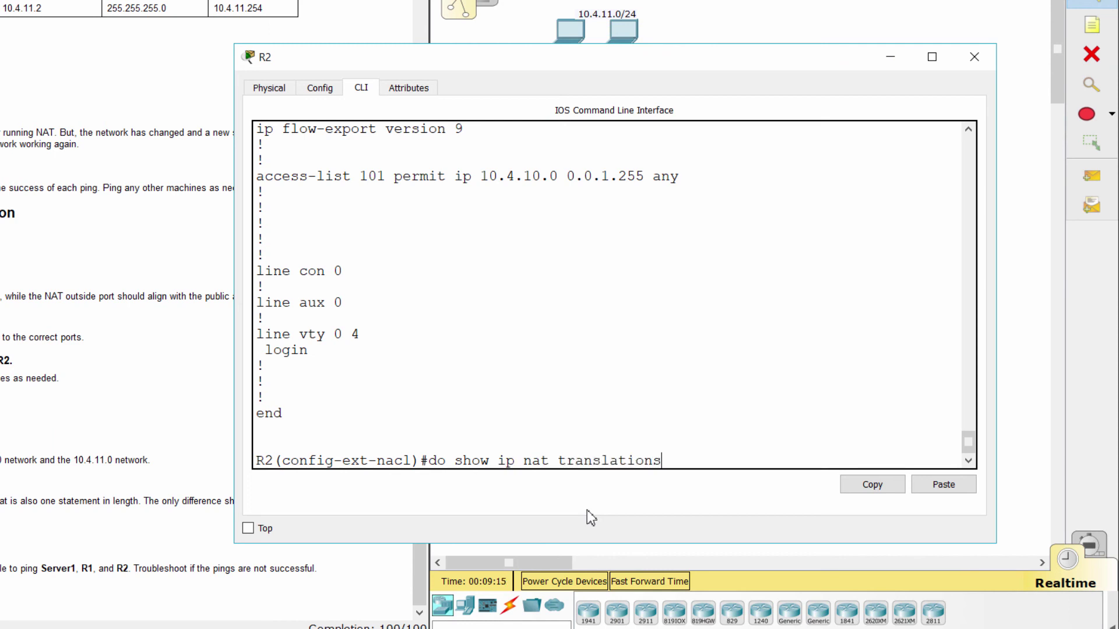
key("Return")
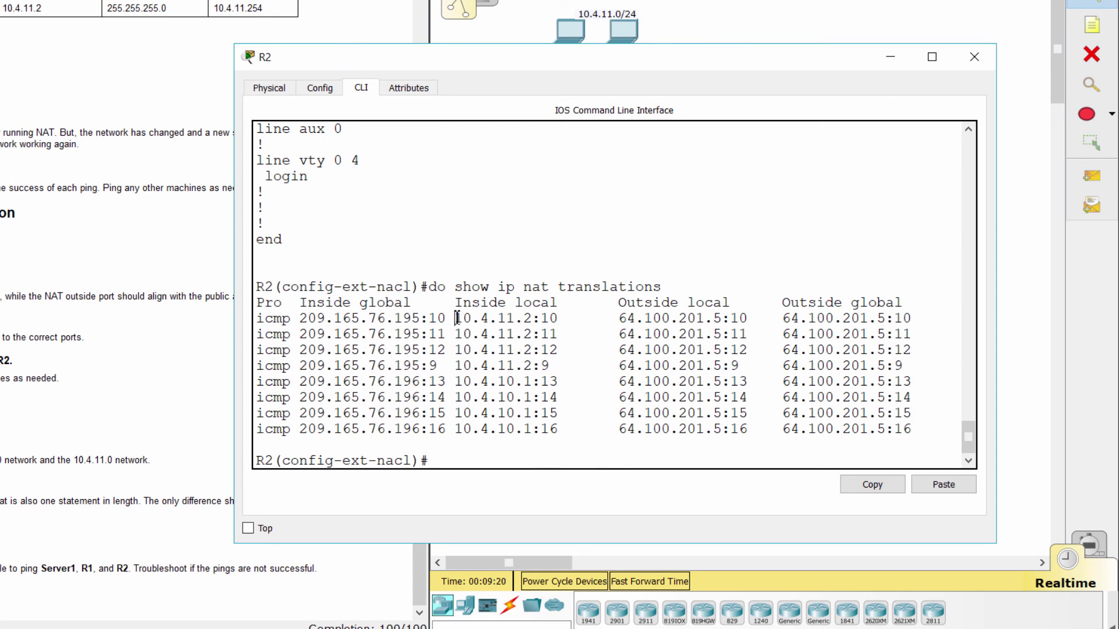
left_click_drag(457, 318, 572, 367)
left_click(583, 371)
left_click_drag(260, 381, 560, 429)
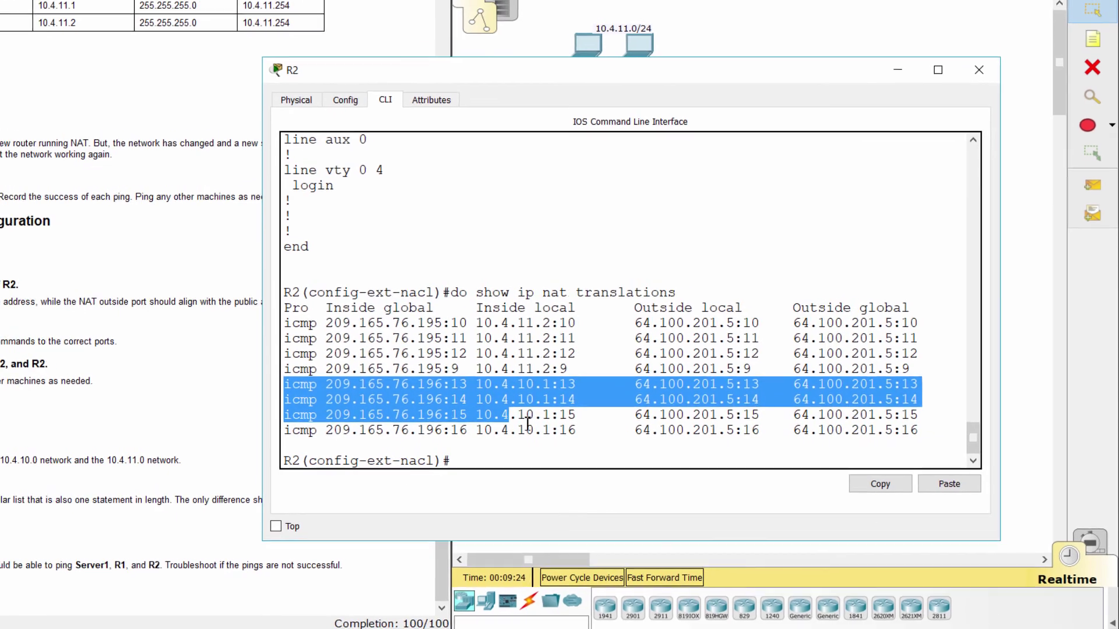